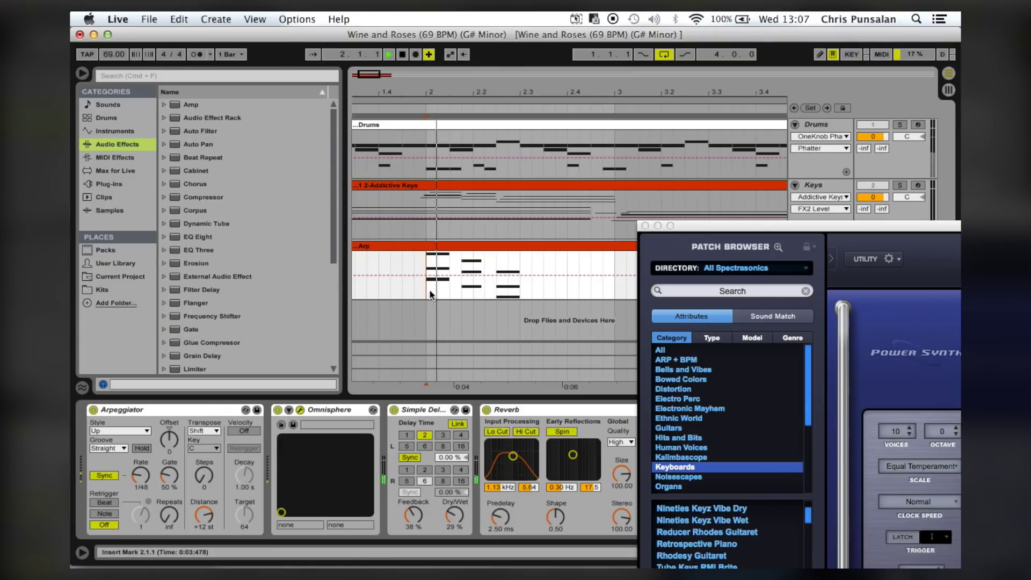
Split the Arp clip at 2.1.1 and 2.4.1 and set the playback loop around the section between the splits
click(566, 290)
key(super+e)
click(543, 247)
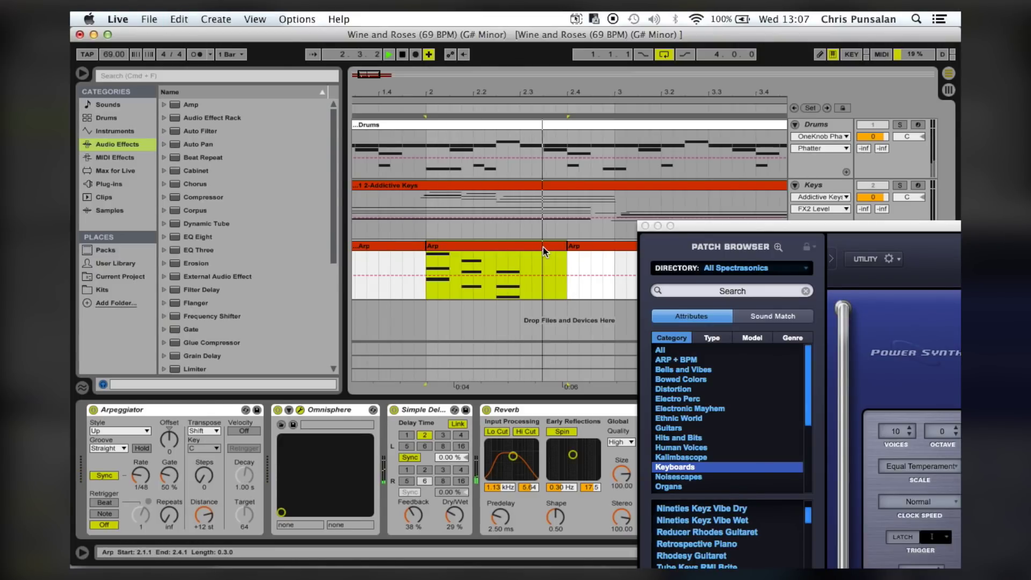
key(super+k)
key(super+l)
key(super+k)
Load the Analog Tremolo Piano patch in the Arp track's Omnisphere and close the plug-in window
drag(728, 230, 675, 56)
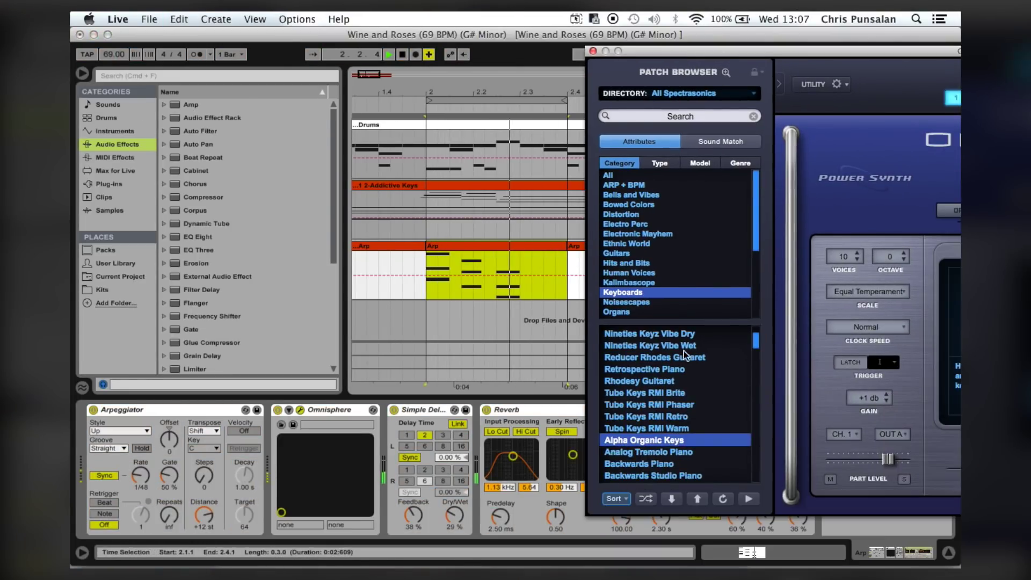
click(681, 454)
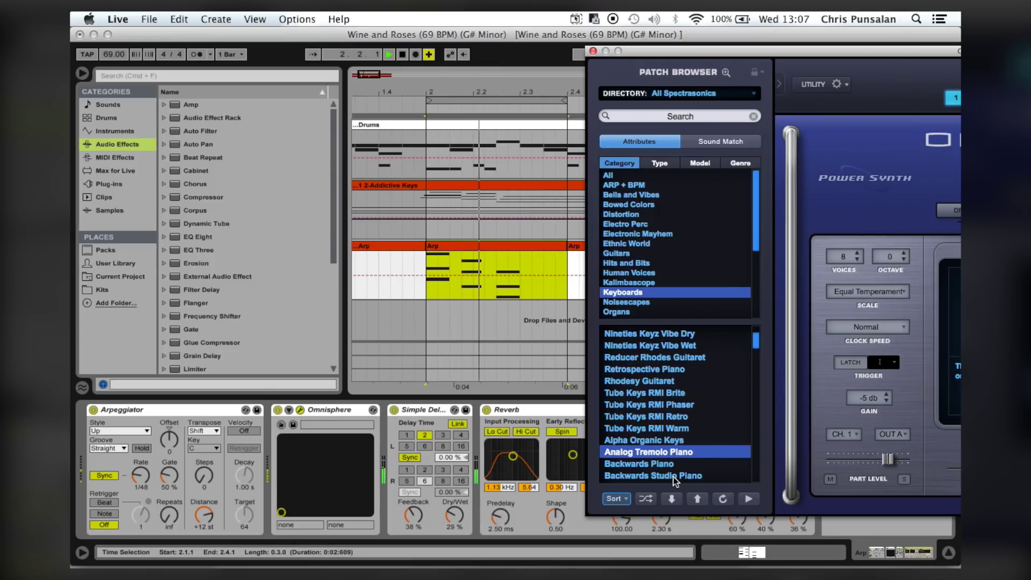
click(592, 51)
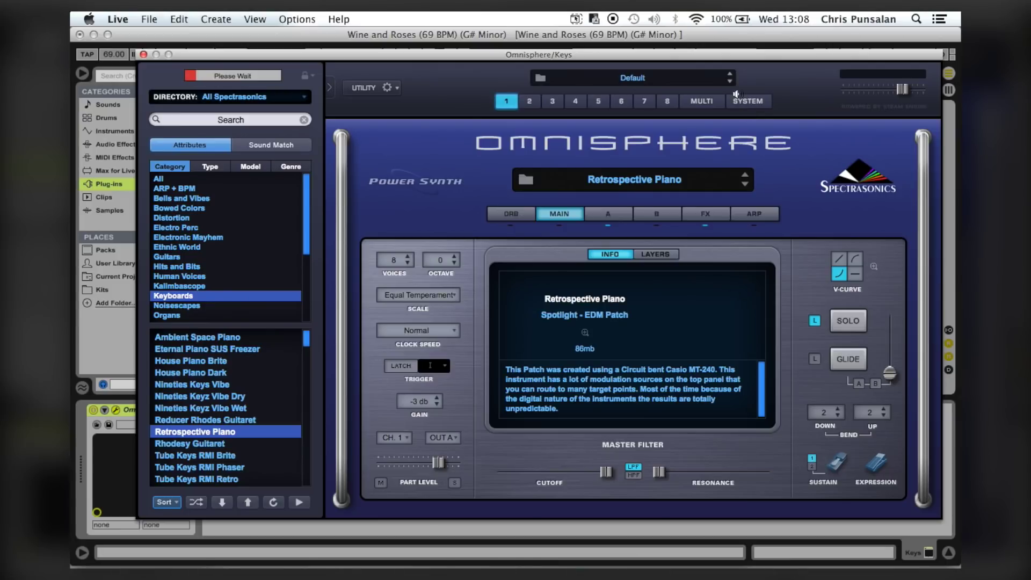
Move the Keys track's Omnisphere window clear of the clips and restart playback with the Keys clip selected
drag(734, 56, 741, 227)
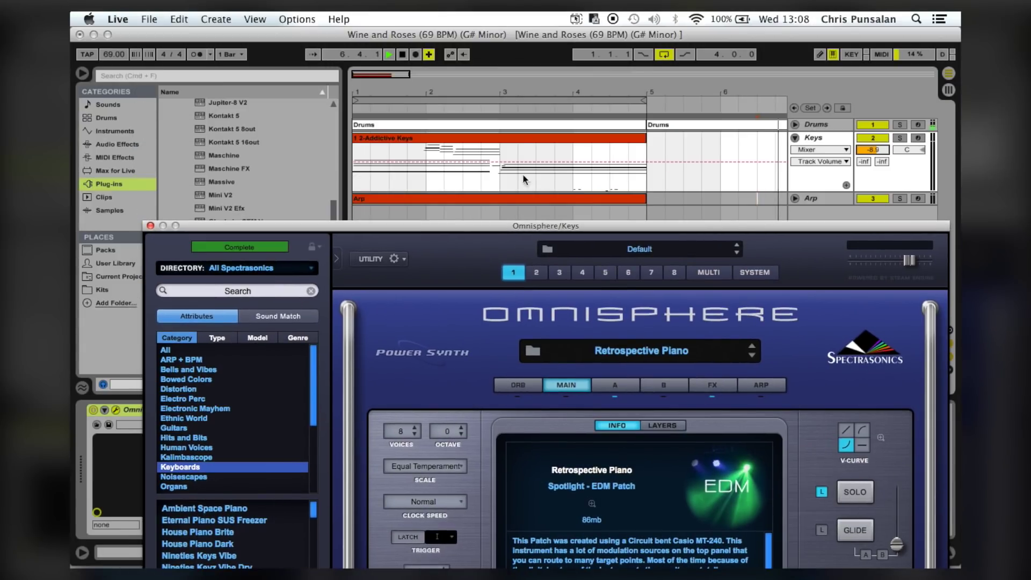
click(519, 138)
key(space)
key(space)
Load the Tube Keys RMI Phaser patch in the Keys track's Omnisphere and close the plug-in window
drag(452, 229, 473, 114)
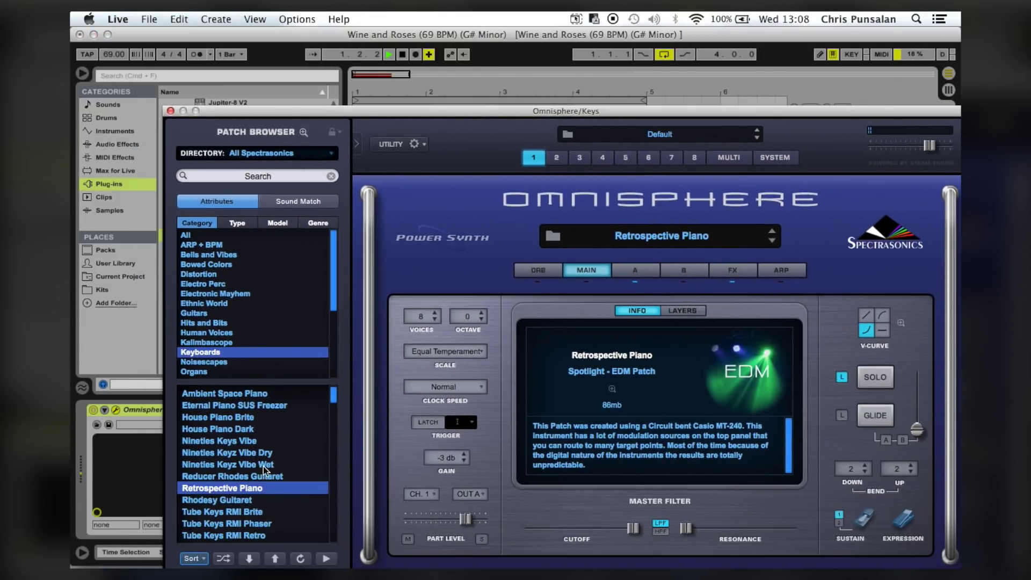
click(254, 522)
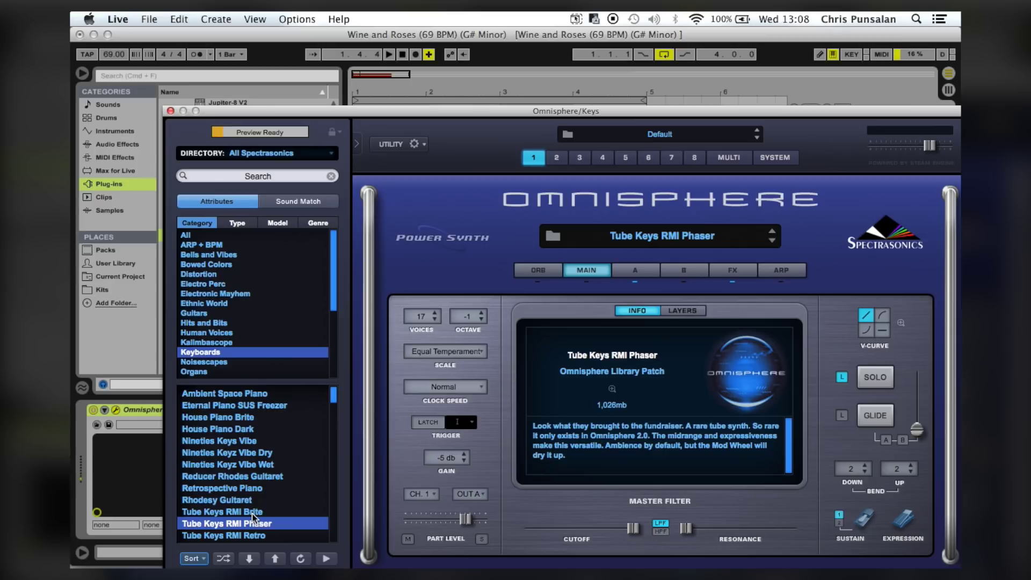
scroll(266, 501, down, 2)
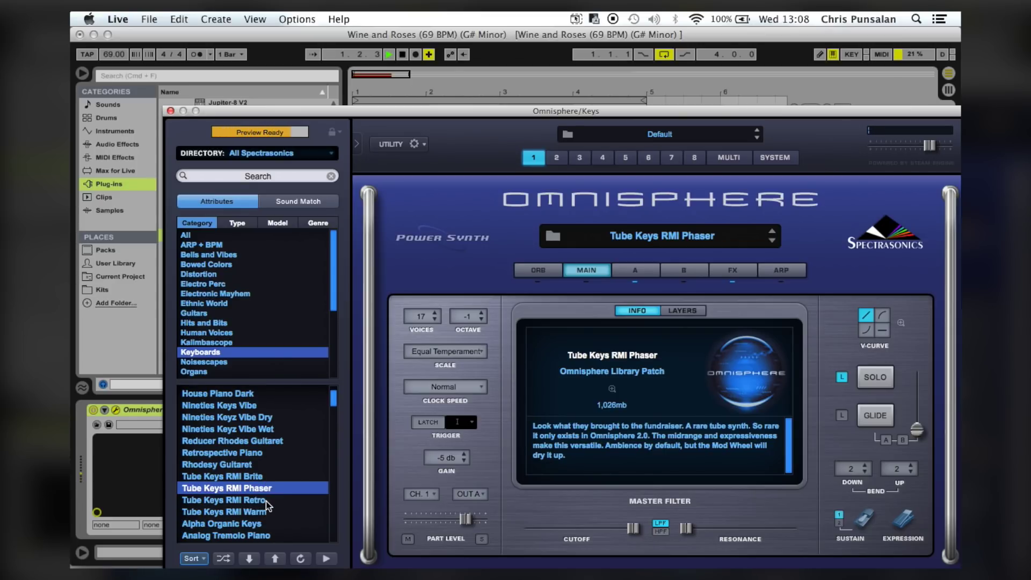
click(171, 111)
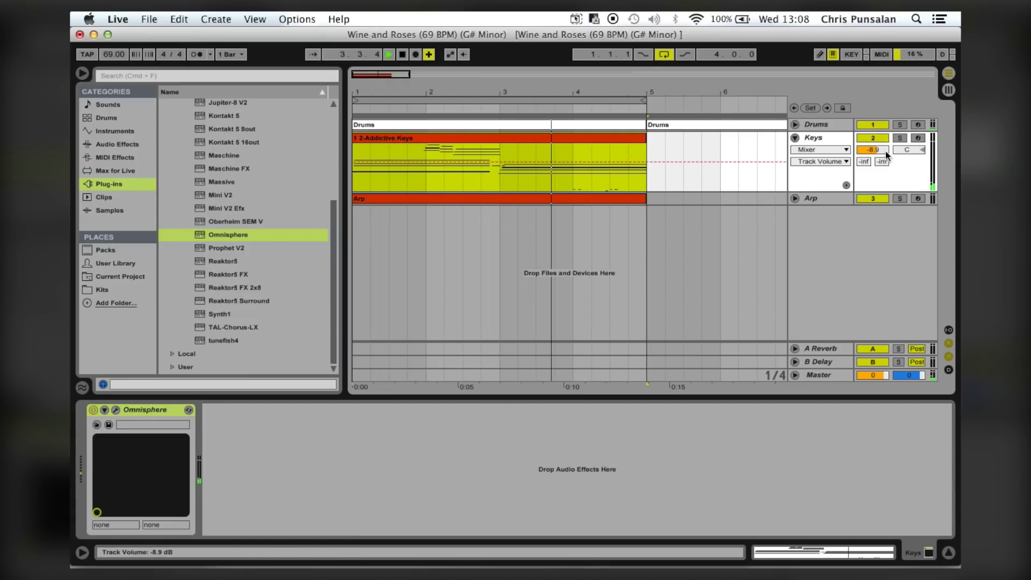
Open the Keys clip's notes and transpose all of them up one octave
double_click(598, 137)
key(super+a)
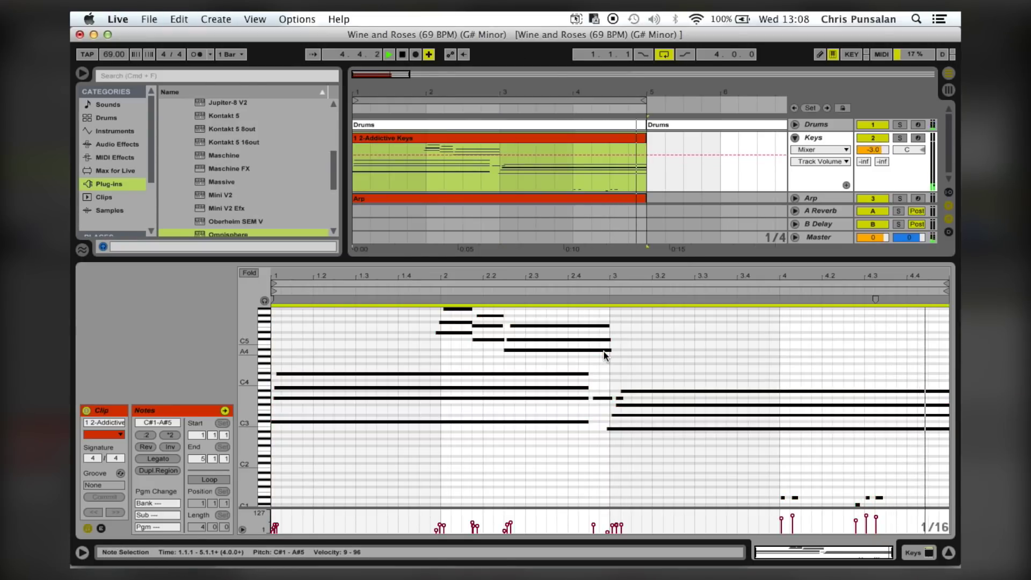
key(shift+Up)
Move the low notes in bar 4 of the Keys clip down one octave and hide the note editor
drag(778, 490, 886, 506)
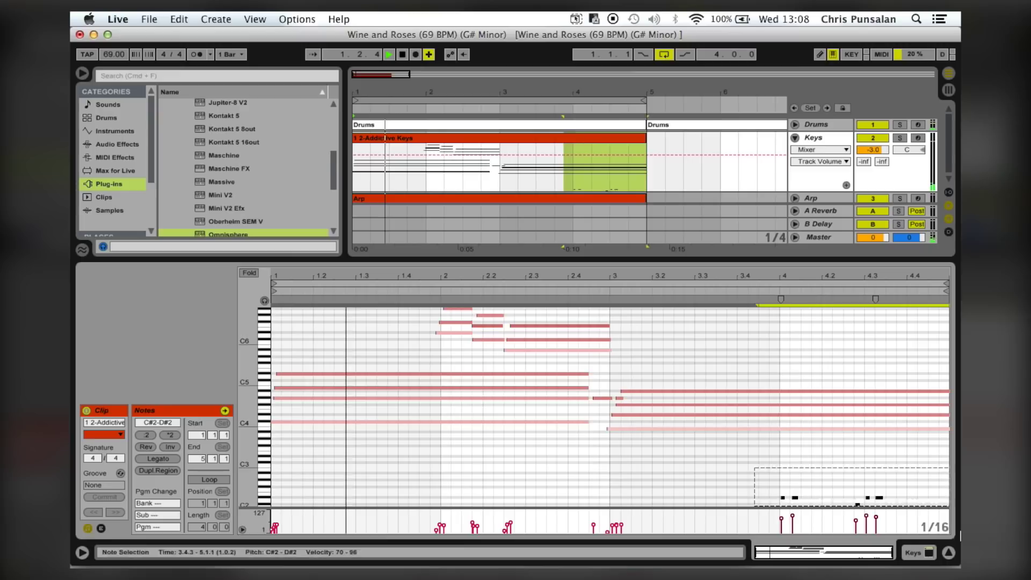
key(shift+Down)
drag(757, 252, 755, 260)
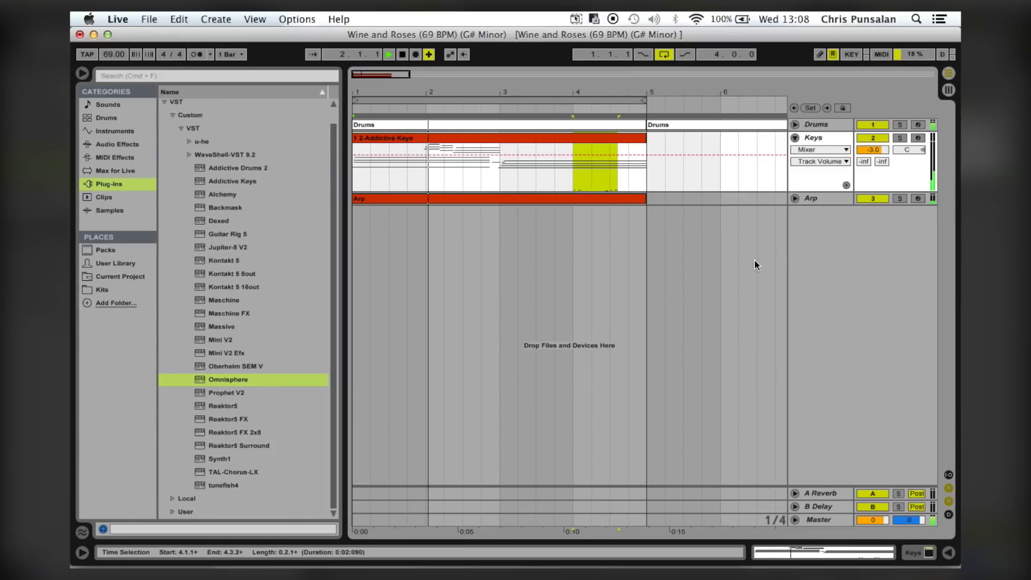
Close the Kontakt Player window and unfold the 4 Kontakt 5 track in the arrangement
click(816, 134)
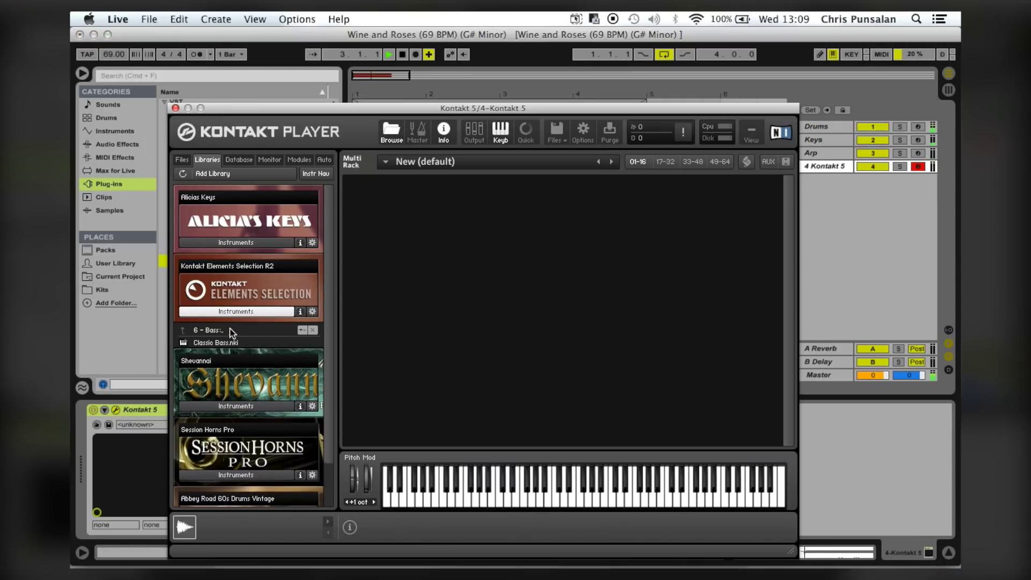
click(175, 108)
click(795, 166)
Open the Keys clip in the note editor and fold the view to the pitches in use
double_click(641, 138)
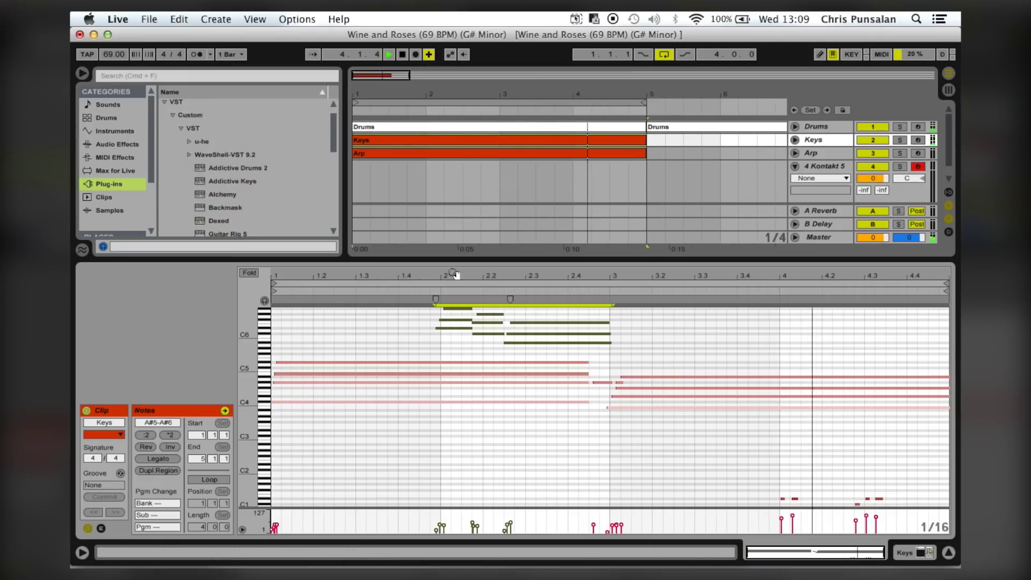
click(249, 273)
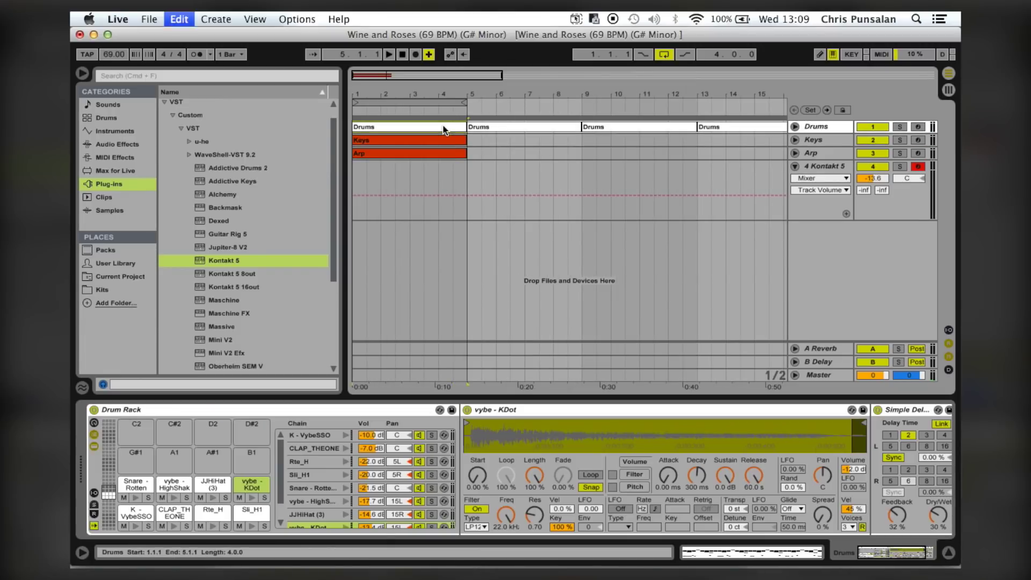
Duplicate the four-bar Drums clip repeatedly until the copies reach bar 29
key(minus)
key(minus)
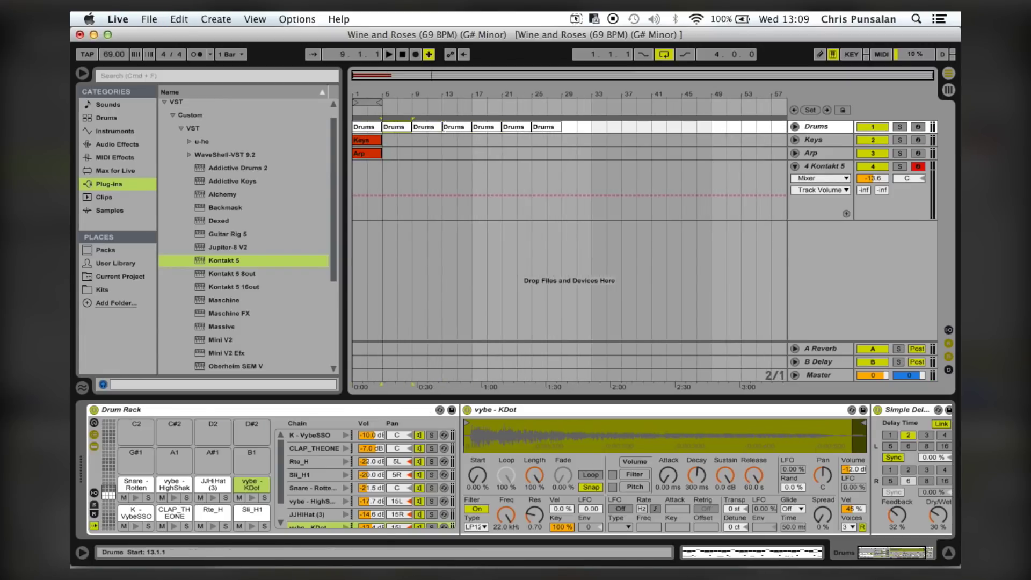
key(super+d)
key(super+d)
key(super+d)
key(super+d)
key(super+d)
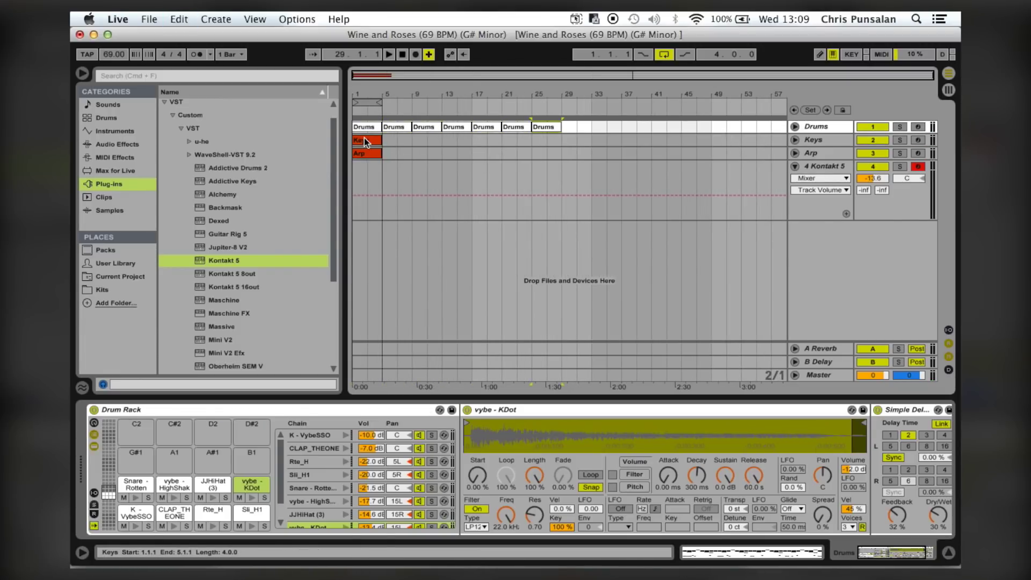
Select the Keys and Arp clips together and duplicate them repeatedly until the copies reach bar 29
click(365, 142)
click(373, 154)
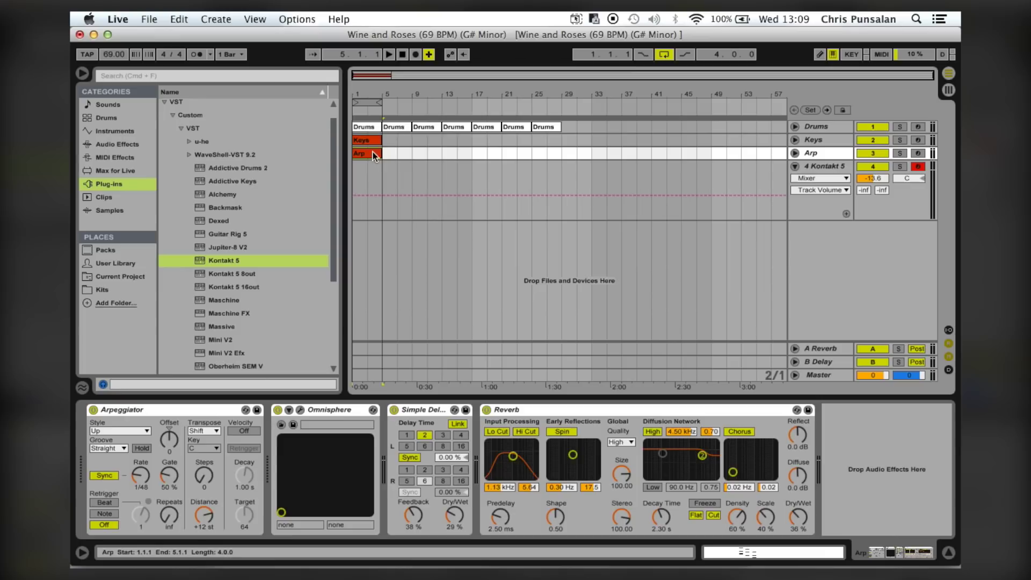
shift+click(371, 141)
key(super+d)
key(super+d)
key(super+d)
key(super+d)
key(super+d)
key(super+d)
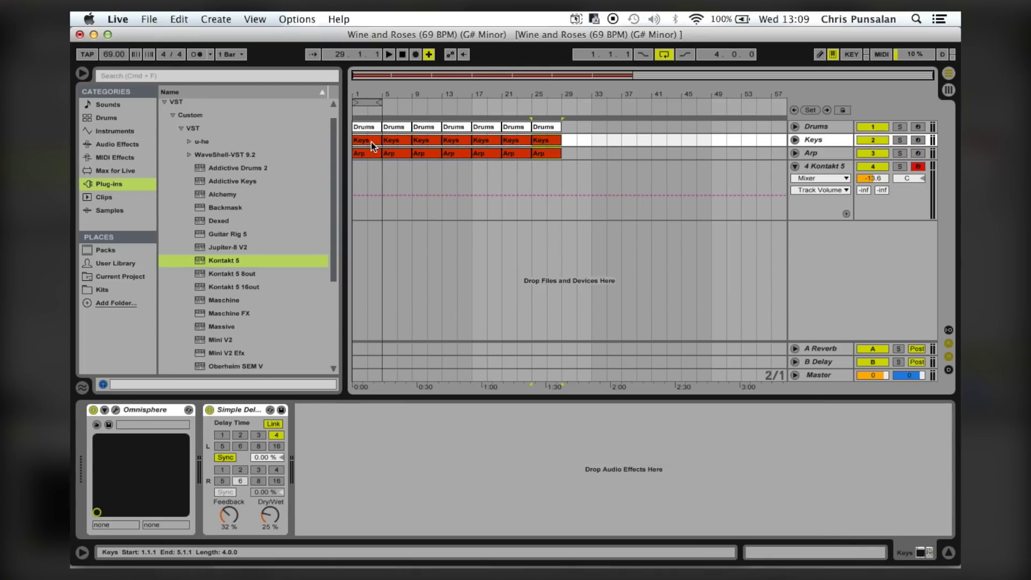
key(super+d)
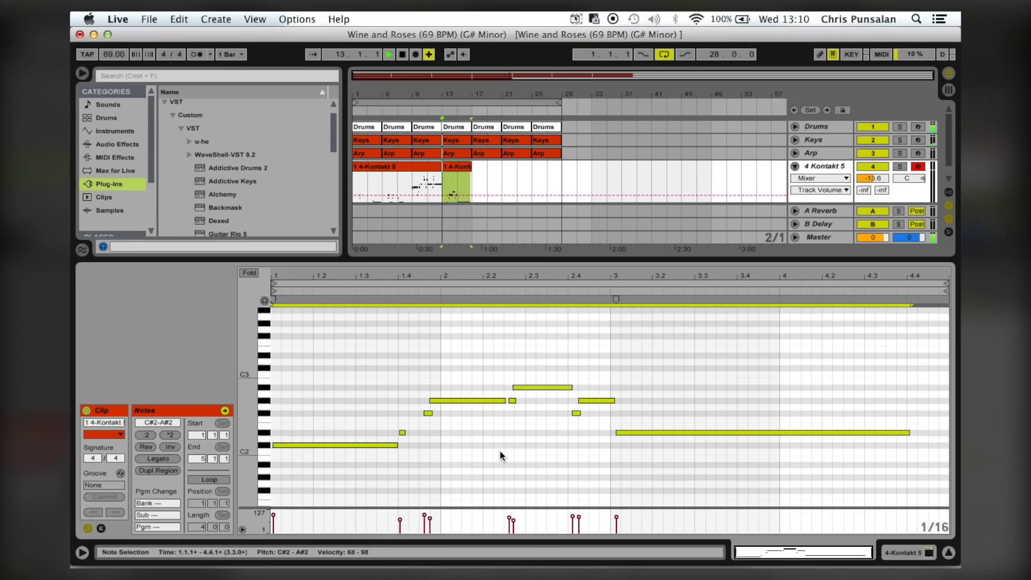
Place a copy of the recorded four-bar Kontakt 5 clip at bar 1 of its track and hide the note editor
click(466, 166)
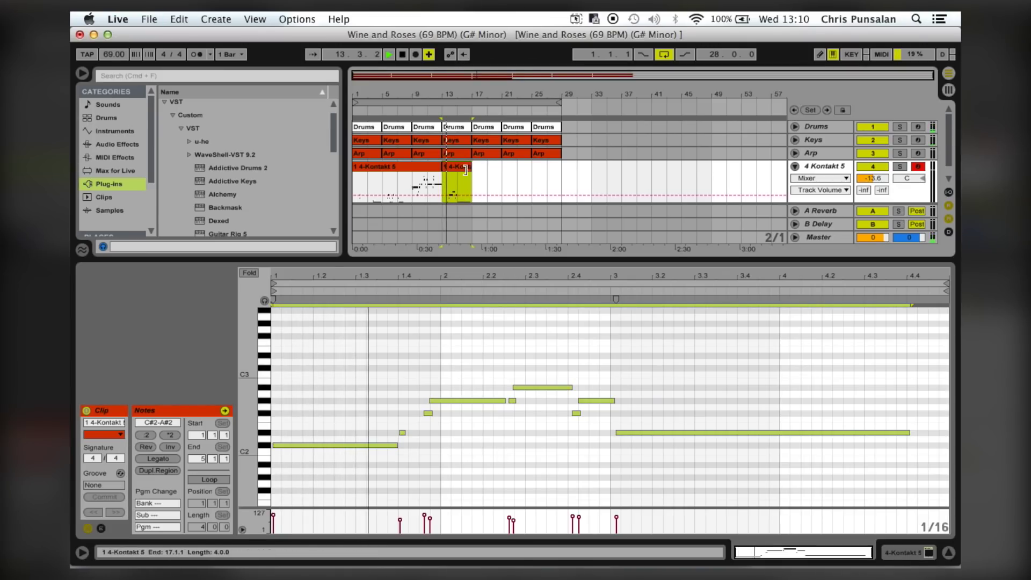
key(super+a)
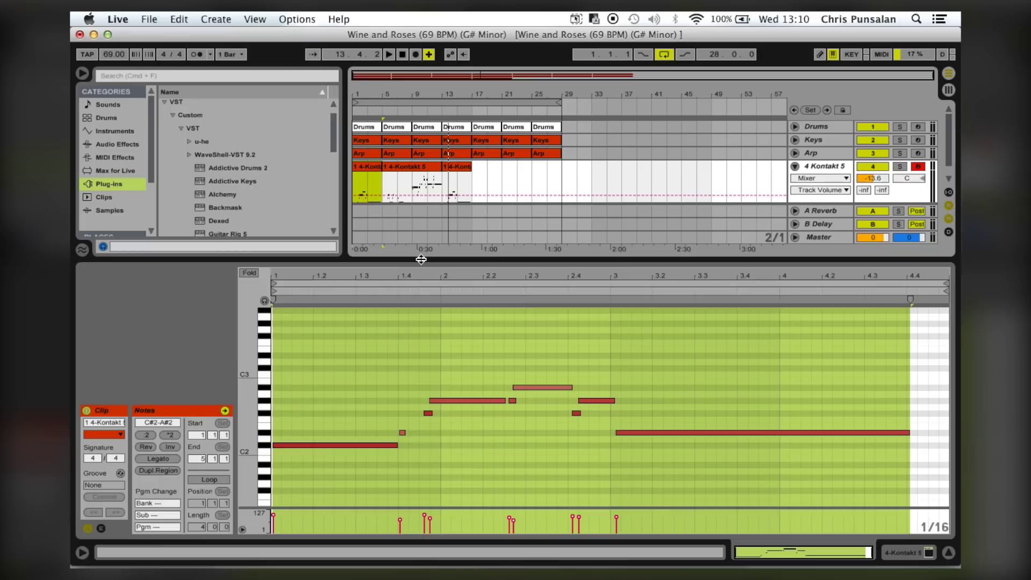
key(super+alt+l)
Delete all clips from bar 5 to bar 29 on the four tracks and play the remaining four bars as a loop
click(398, 168)
shift+click(554, 126)
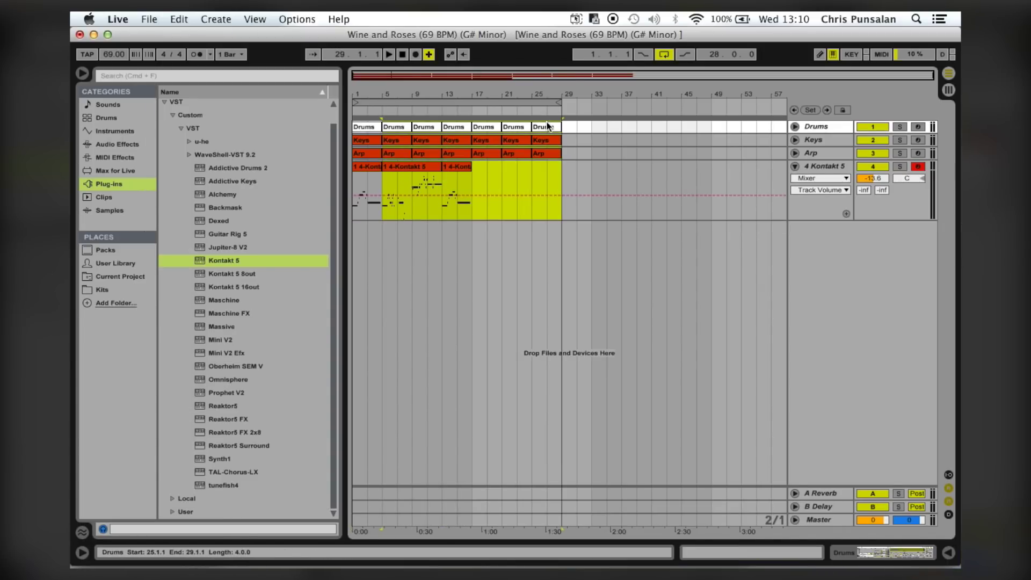
key(Delete)
key(super+a)
key(super+l)
key(space)
Rename the clip on the 4 Kontakt 5 track as Bass
click(373, 166)
key(super+r)
text(Bass)
key(Return)
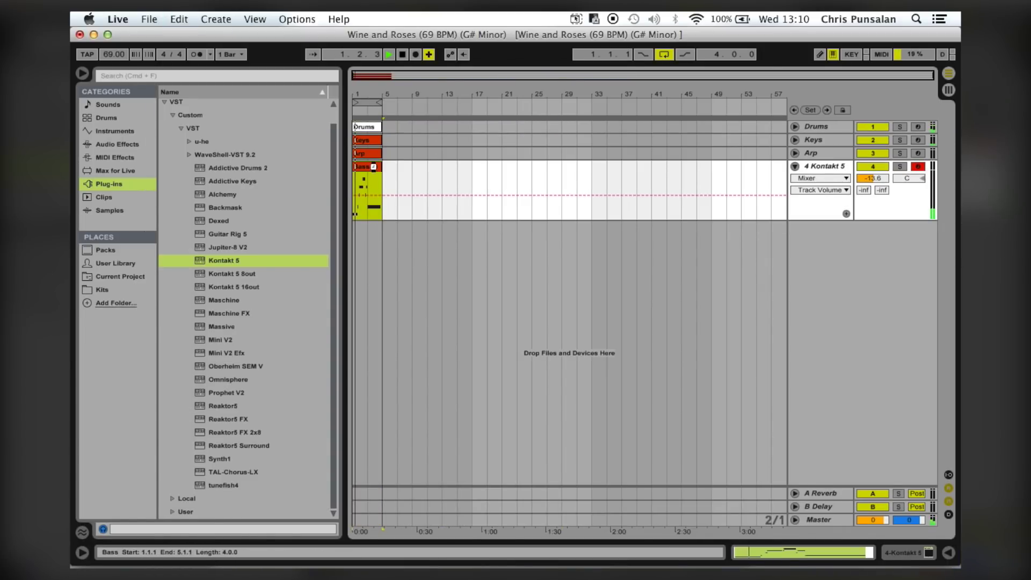
Select all the clips in the arrangement and colour them white
key(plus)
key(plus)
key(plus)
key(super+a)
right_click(373, 167)
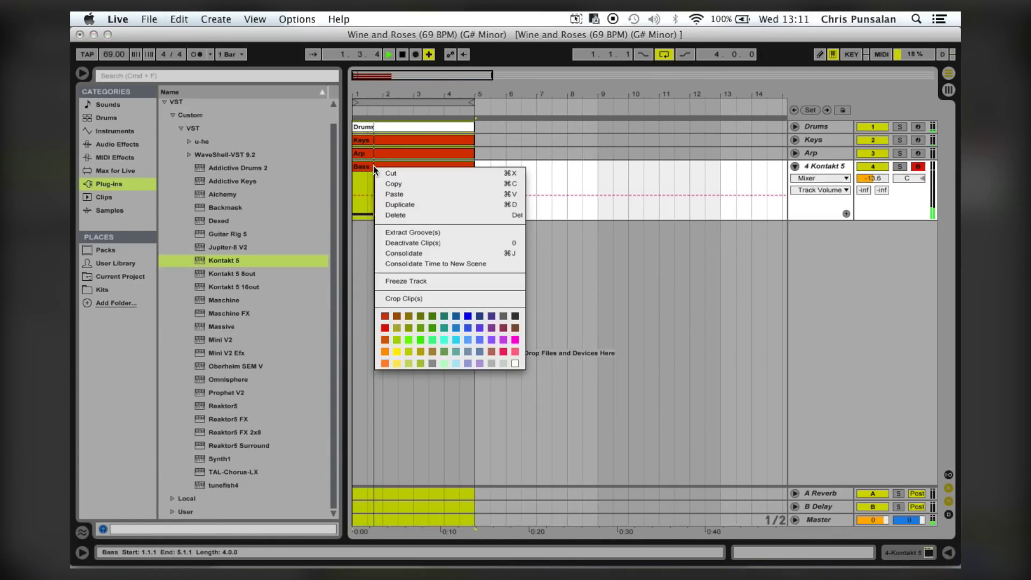
click(517, 369)
right_click(459, 167)
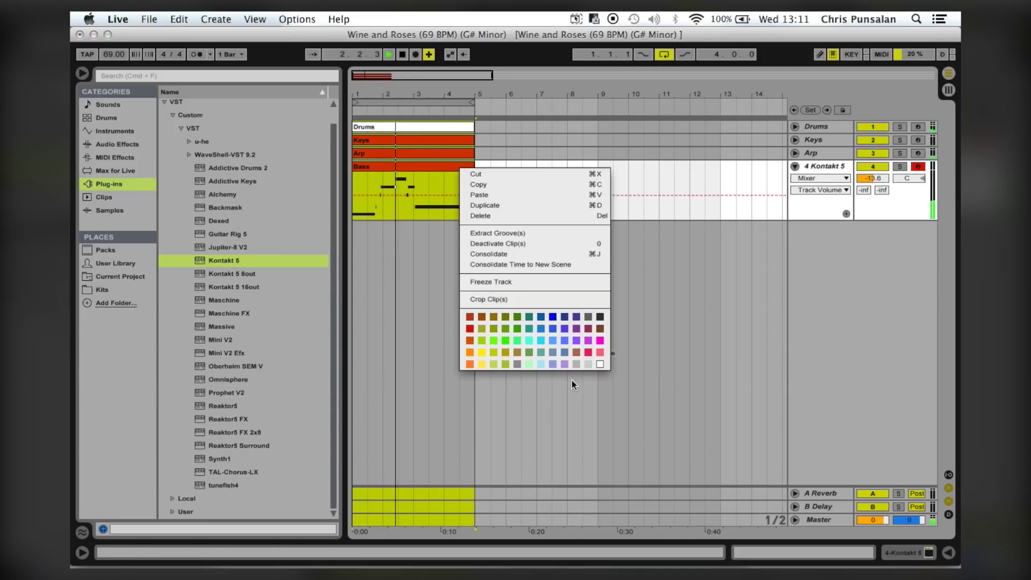
click(600, 365)
Rename the 4 Kontakt 5 track as Bass
click(814, 166)
key(super+r)
text(ba)
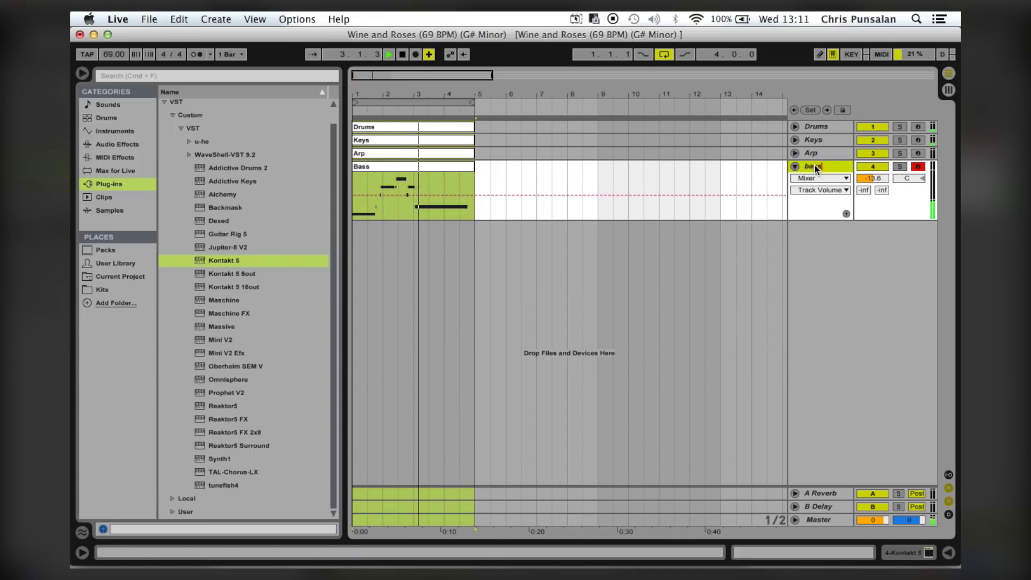
text(ss)
key(Return)
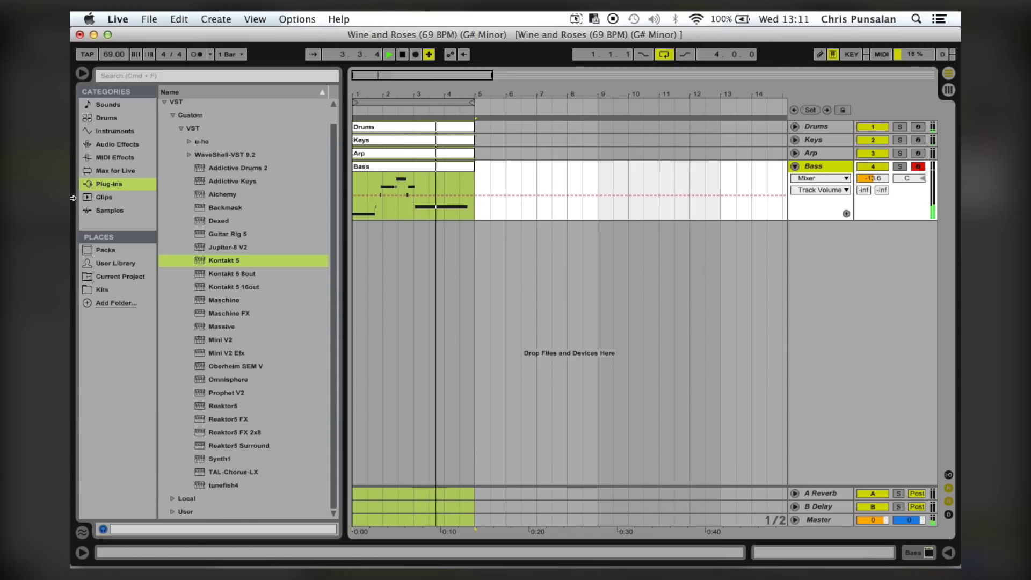
Search all browser results for "rbass" and add the RBass (s) effect to the Bass track
click(117, 144)
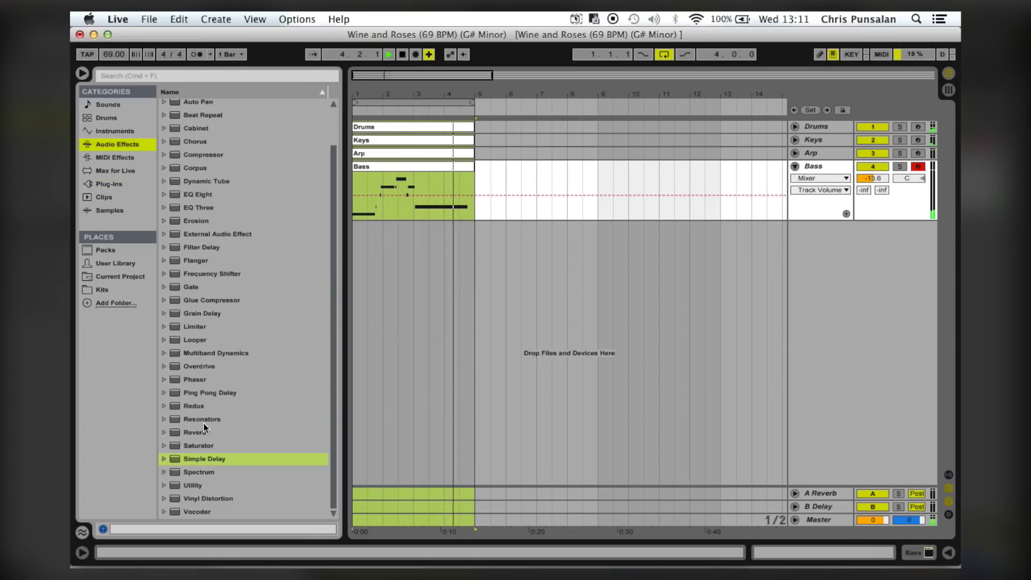
key(space)
click(222, 76)
text(rbass)
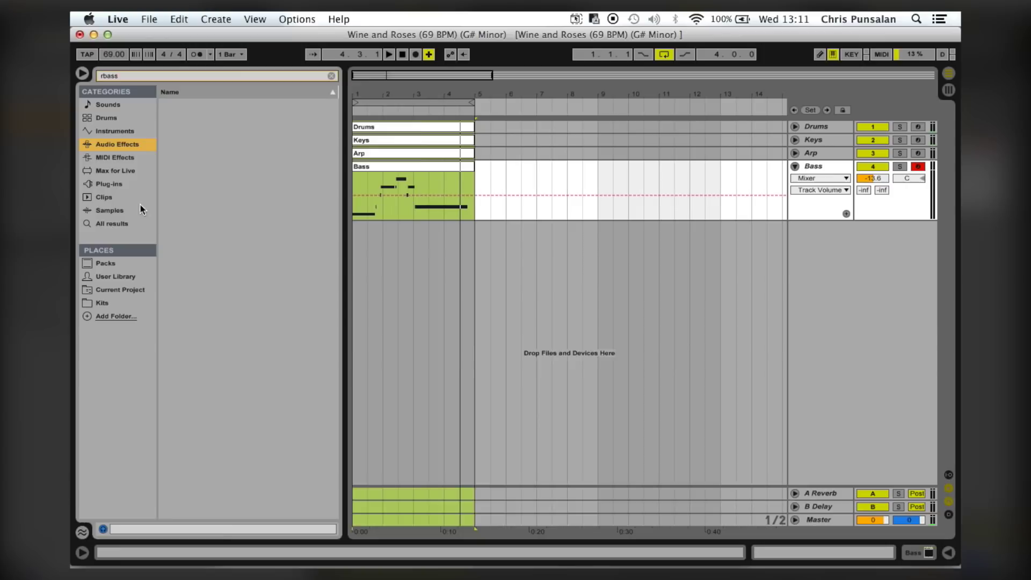
click(112, 223)
double_click(198, 119)
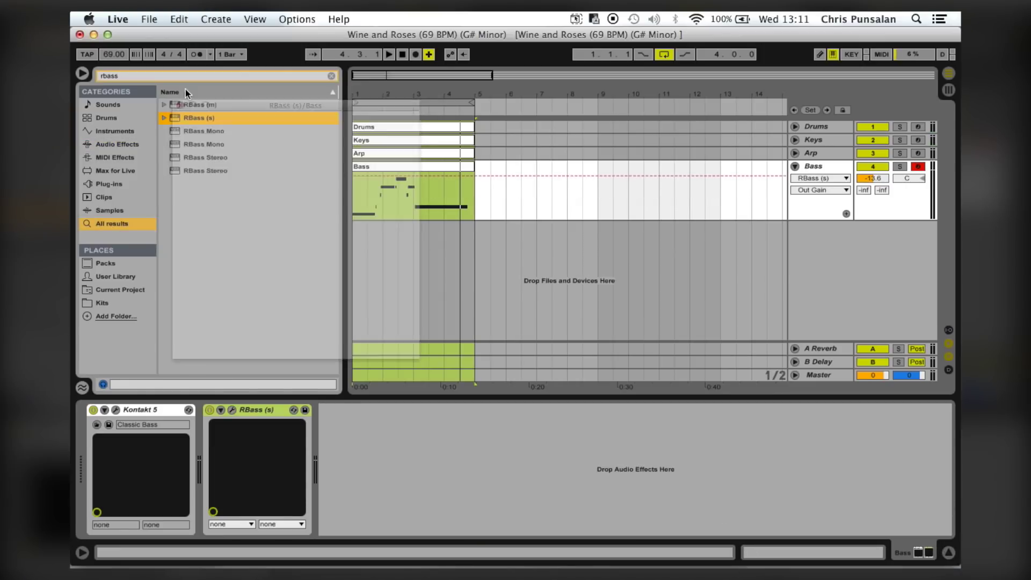
Search the browser for "dist", add MannyM Distortion (s) after RBass on the Bass track, and close its window
key(space)
click(187, 78)
text(dist)
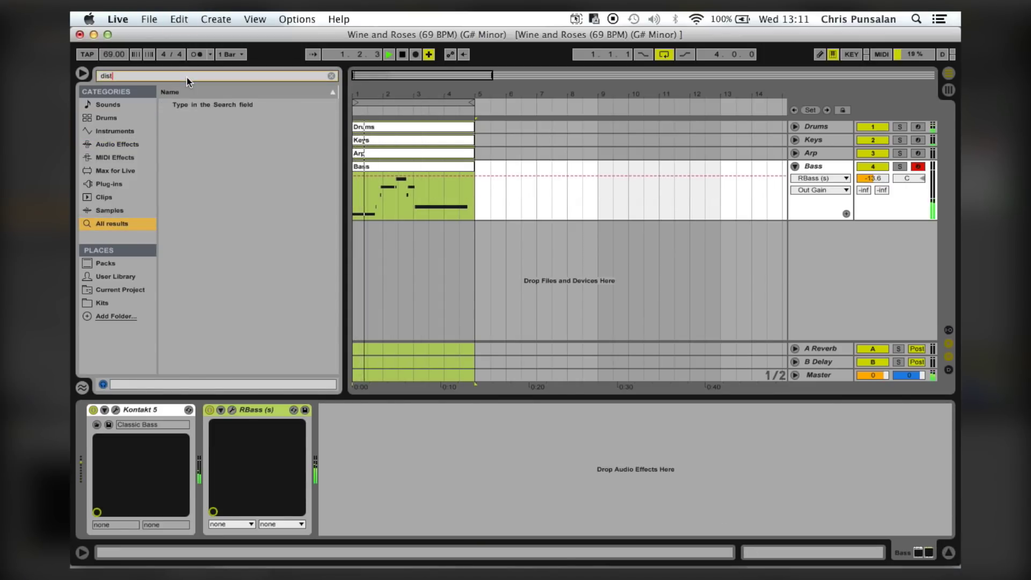
scroll(182, 183, down, 10)
drag(222, 313, 385, 467)
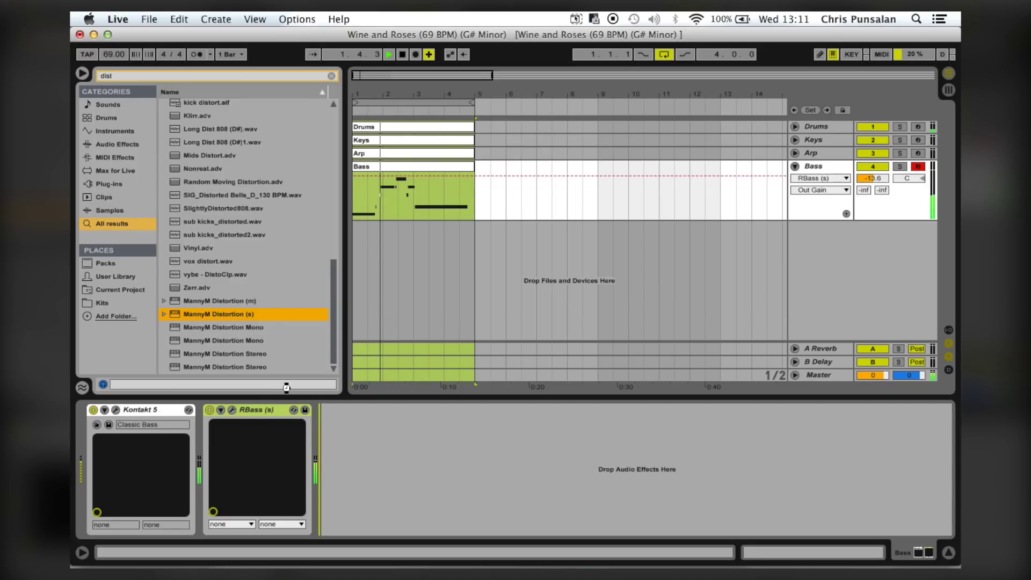
drag(286, 388, 376, 467)
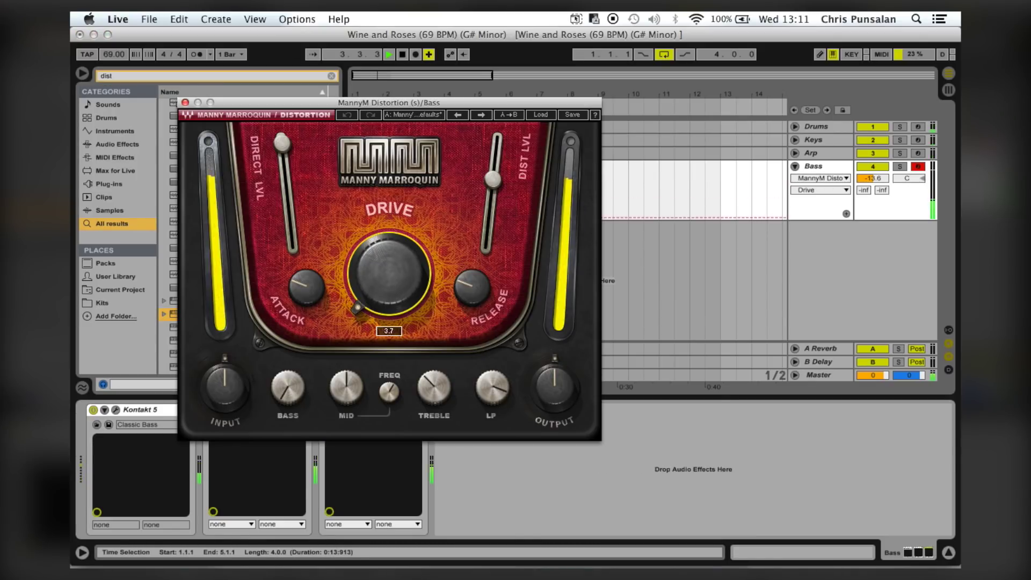
click(185, 102)
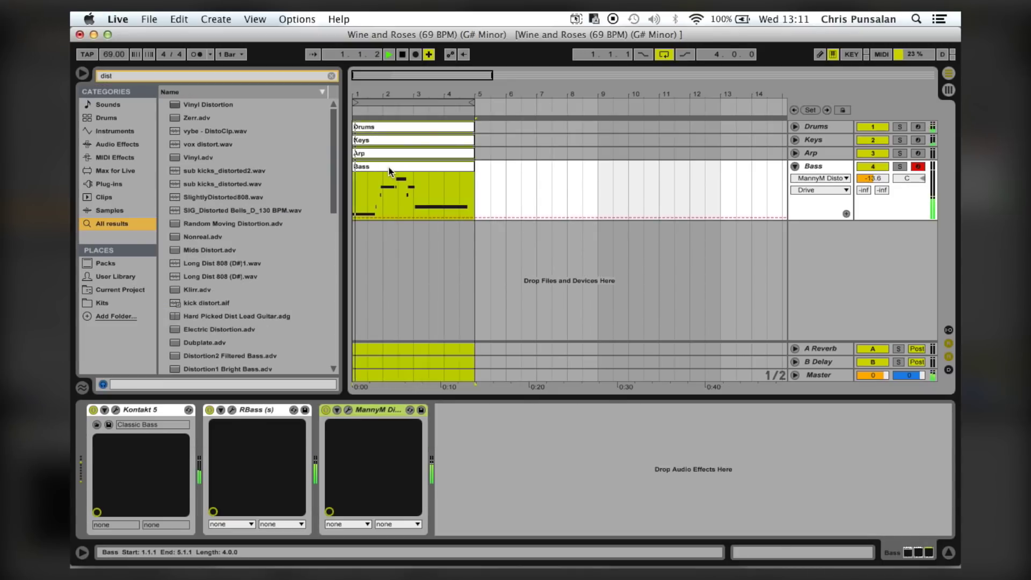
Open the Bass clip and examine its notes around the start of bar 2
double_click(391, 171)
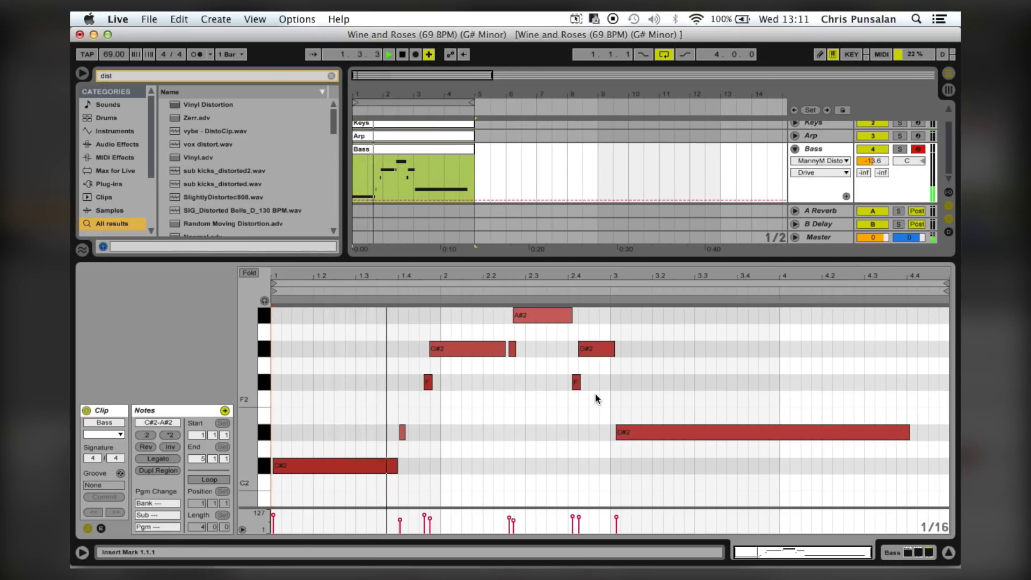
scroll(594, 398, up, 3)
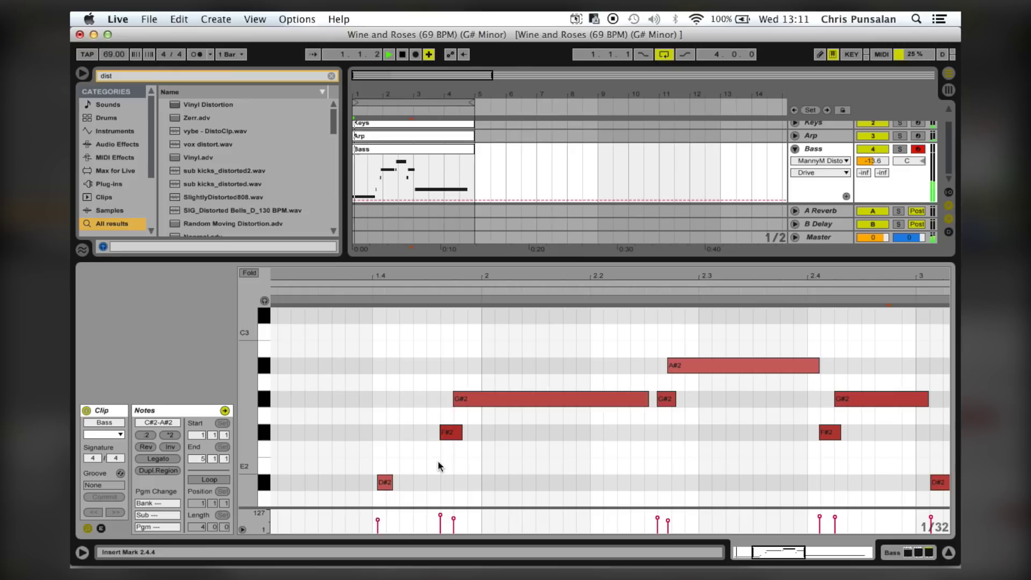
drag(442, 462, 481, 377)
click(482, 363)
key(plus)
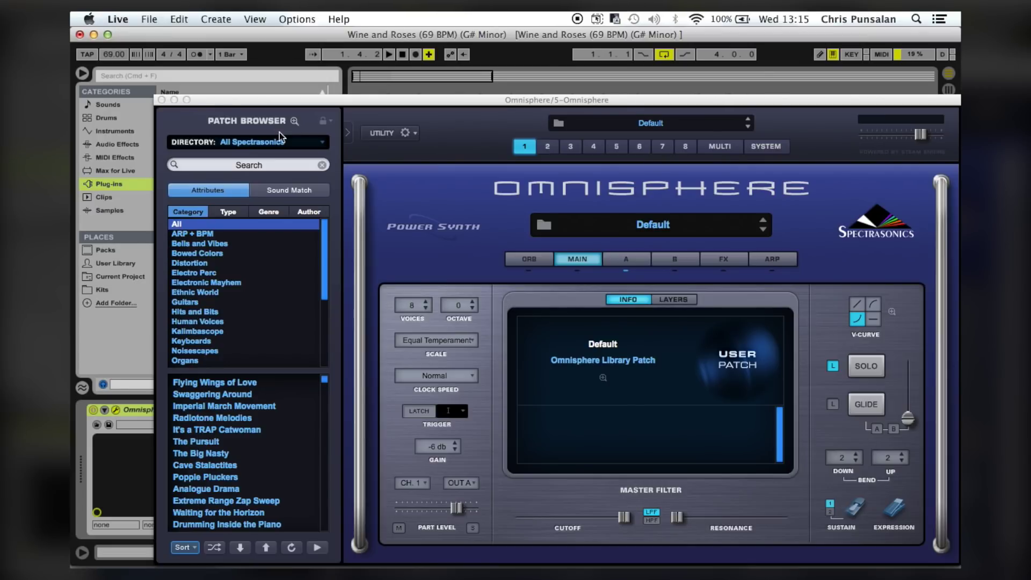
Close the Omnisphere window and rename the 5 Omnisphere track as Arp 2
click(162, 100)
click(402, 154)
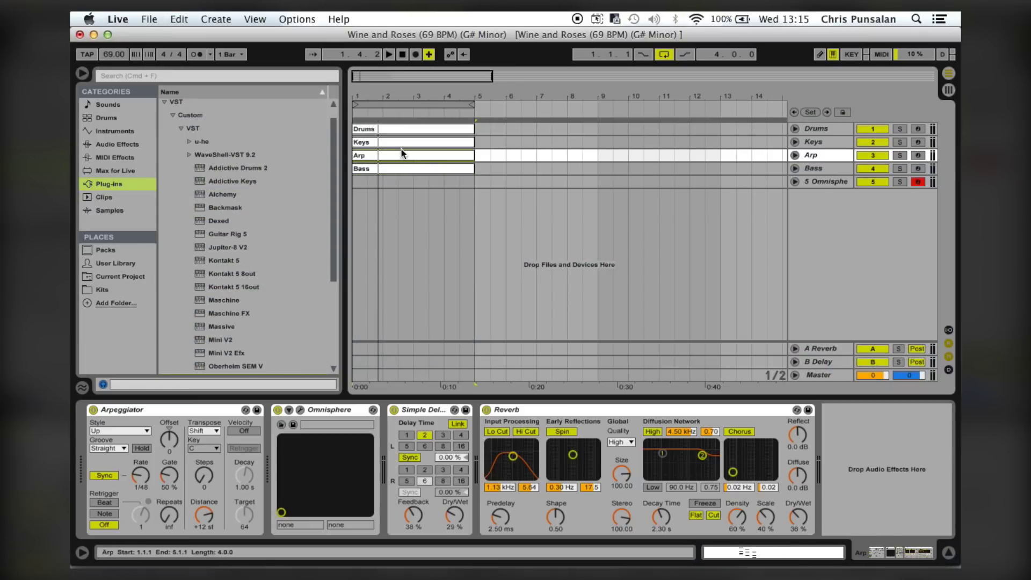
click(832, 177)
key(super+r)
text(Arp 2)
key(Return)
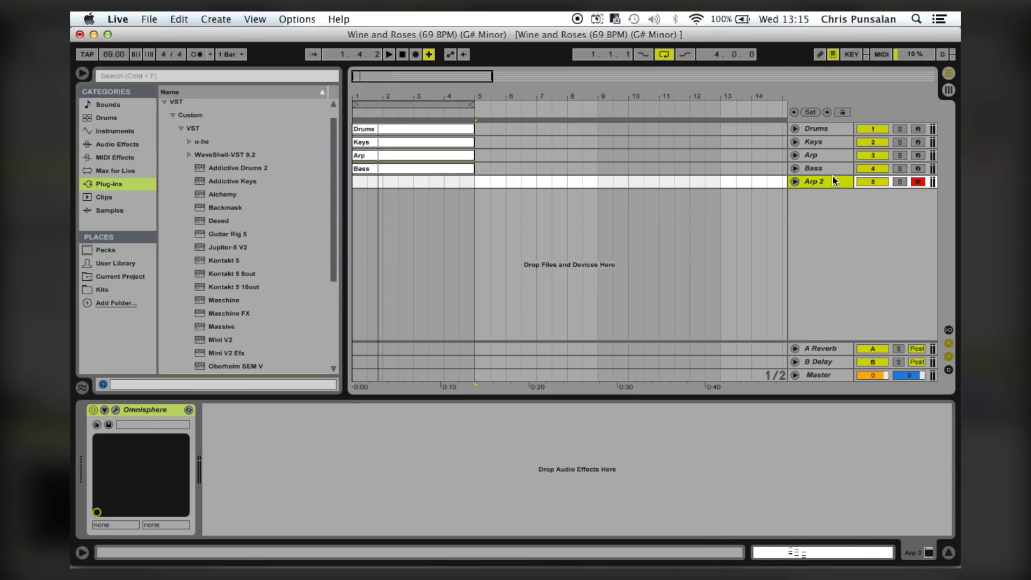
Copy the Keys clip to bar 1 of the Arp 2 track and rename the copy Arp 2
click(361, 142)
key(super+c)
click(362, 181)
key(super+v)
key(super+r)
text(ARp 2)
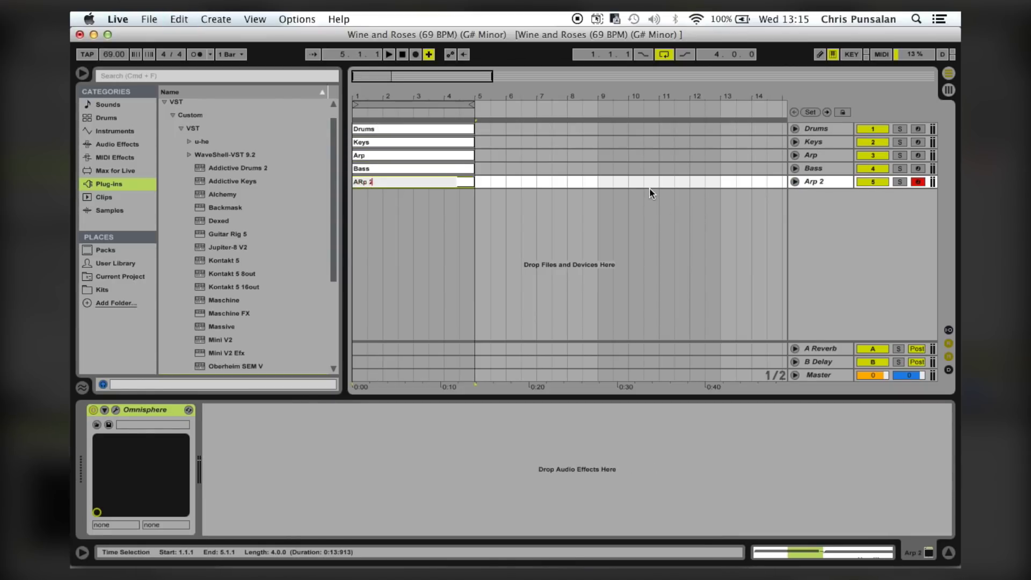
key(super+a)
text(a)
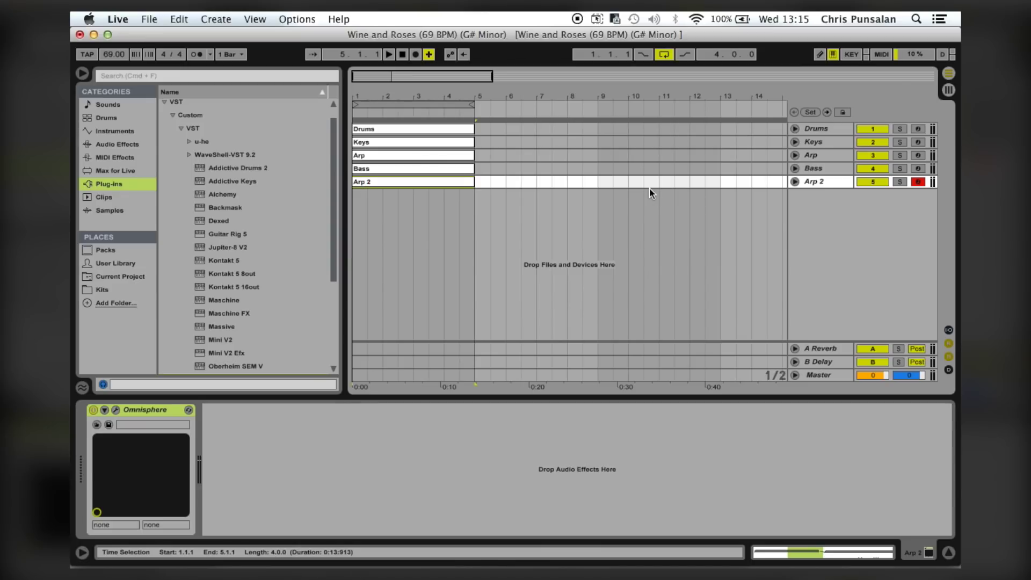
Solo the Arp 2 track and remove the high notes in bar 2 of its clip
click(900, 182)
double_click(444, 182)
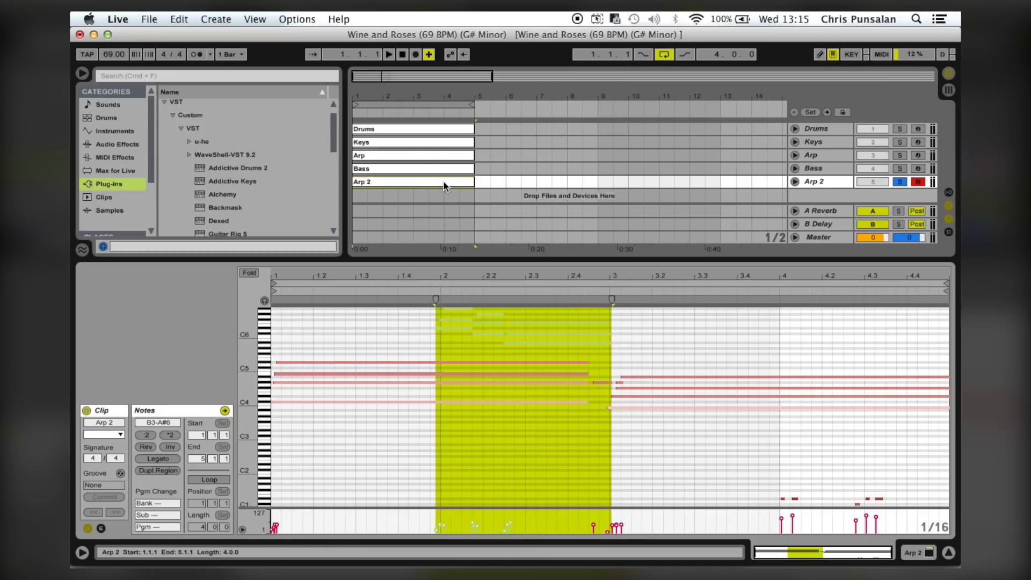
click(481, 478)
key(super+x)
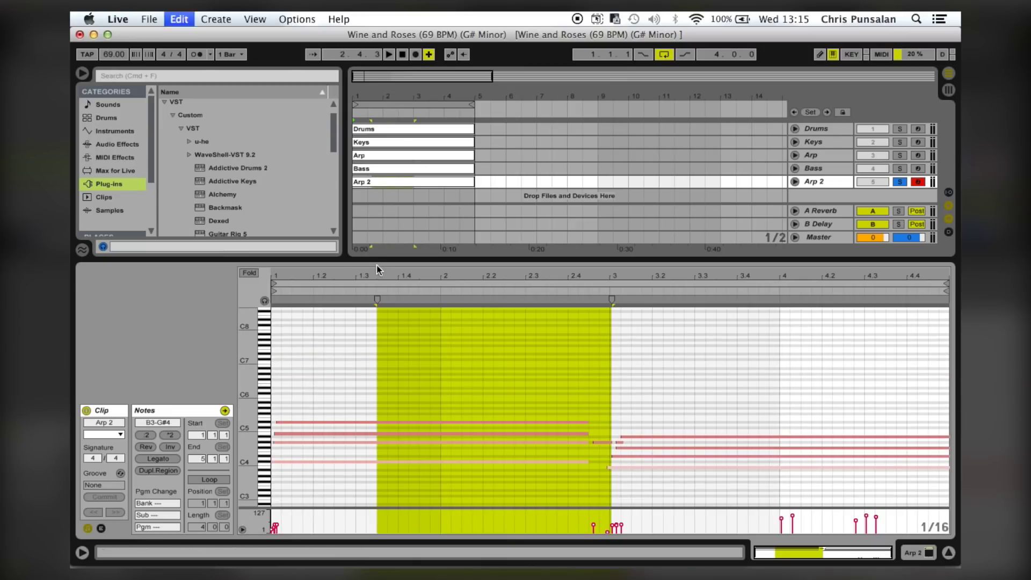
Quantize all notes in the Arp 2 clip and shift the top D#5 note to the start of bar 1
drag(423, 340, 407, 485)
key(super+a)
key(super+u)
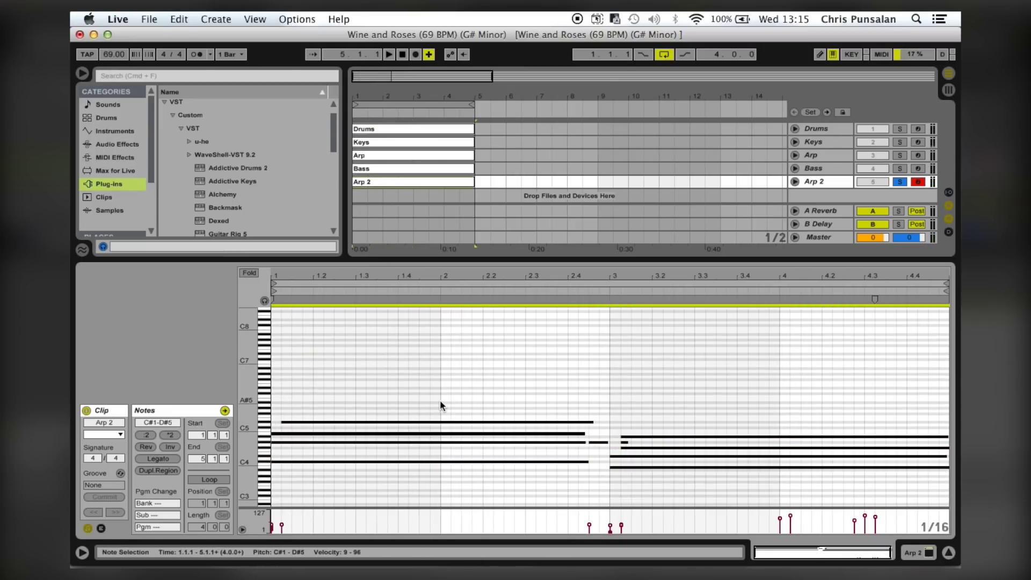
drag(449, 400, 449, 423)
key(Left)
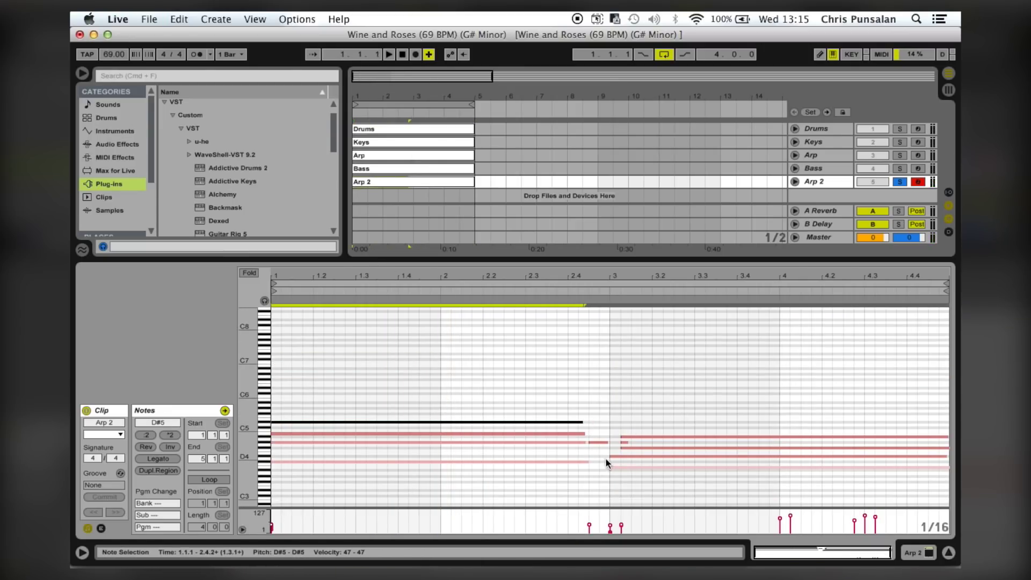
Delete the short notes around the start of bar 3, align the late F#4 and A#4 notes to bar 3, and play the clip
key(Delete)
drag(607, 459, 629, 415)
key(Delete)
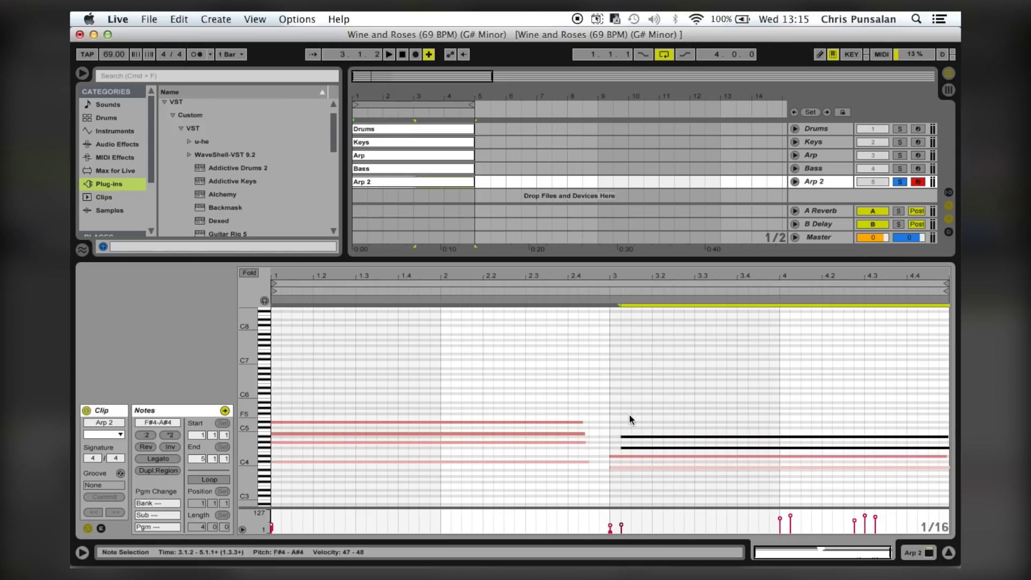
key(Left)
key(super+a)
key(space)
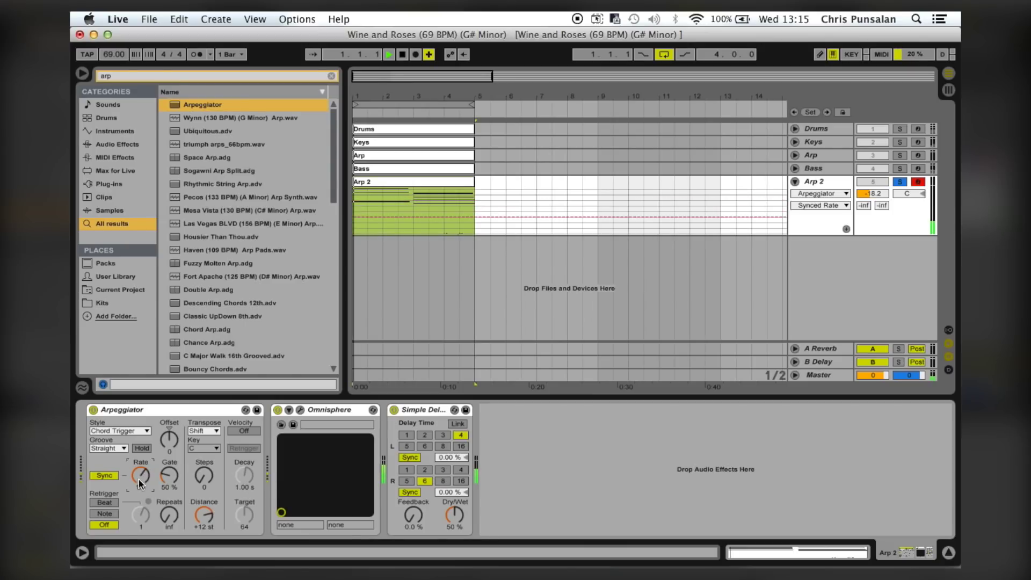
Link the Simple Delay channels on Arp 2, with a delay time of 1 and feedback and dry/wet both at 36%
key(space)
click(458, 424)
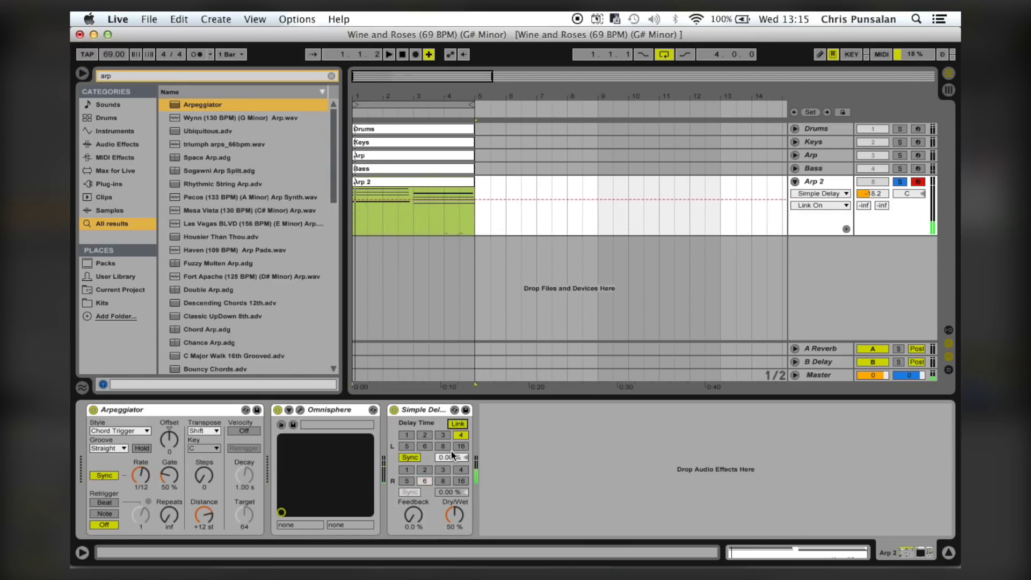
drag(413, 516, 414, 490)
drag(454, 516, 455, 526)
click(413, 438)
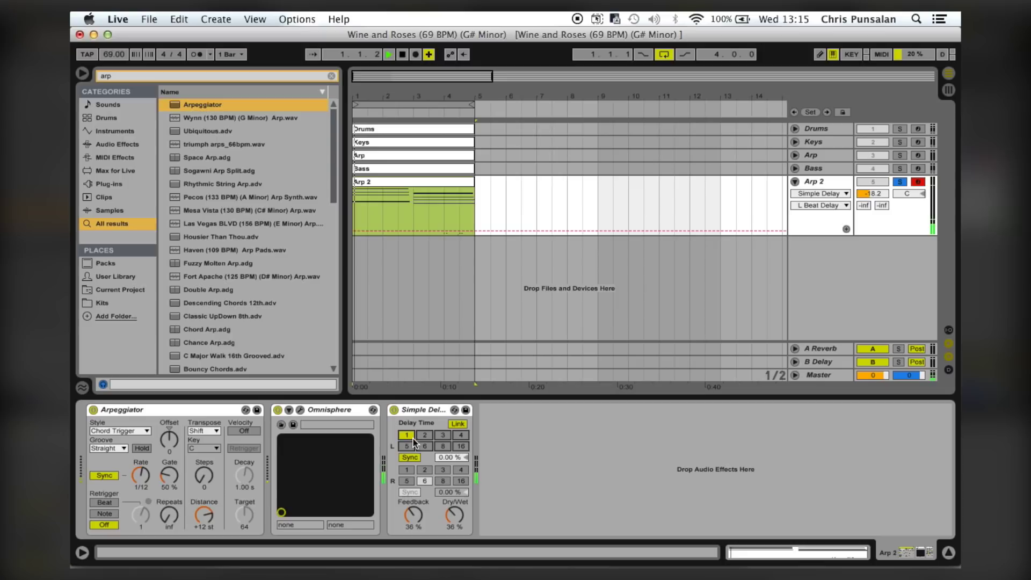
Add a Reverb after Simple Delay on Arp 2, with High quality and the input low cut enabled
click(126, 141)
click(630, 442)
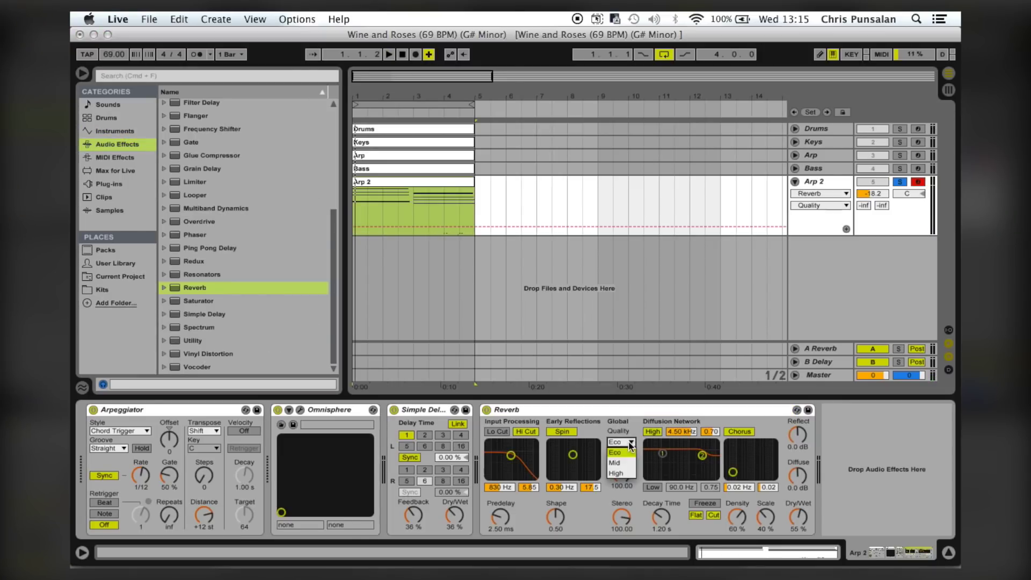
click(627, 472)
click(503, 433)
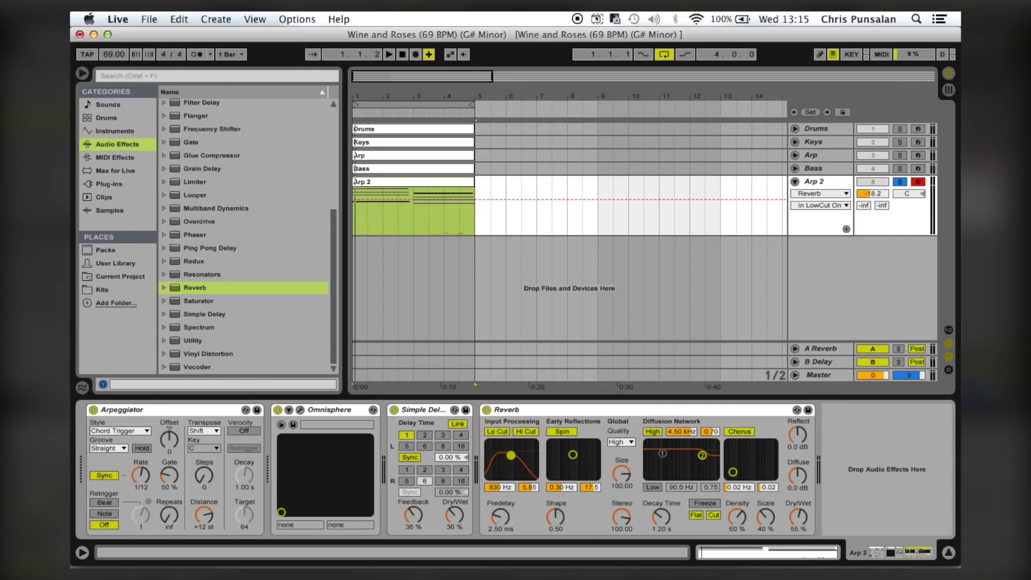
Set the Reverb's input filter to about 1.13 kHz and dry/wet to 42%, and the Arpeggiator rate to 1/8
drag(511, 455, 514, 460)
key(space)
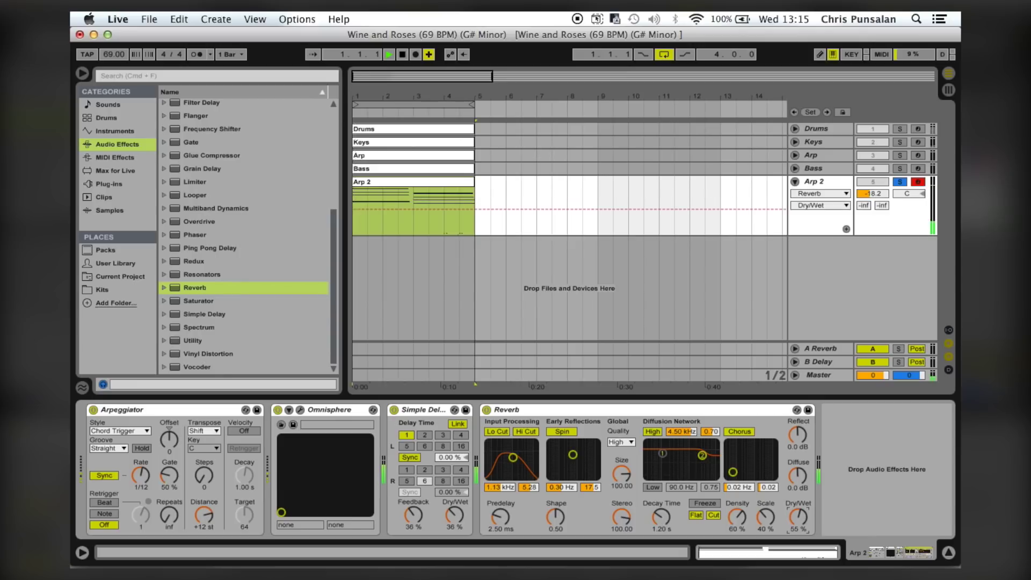
drag(799, 516, 800, 520)
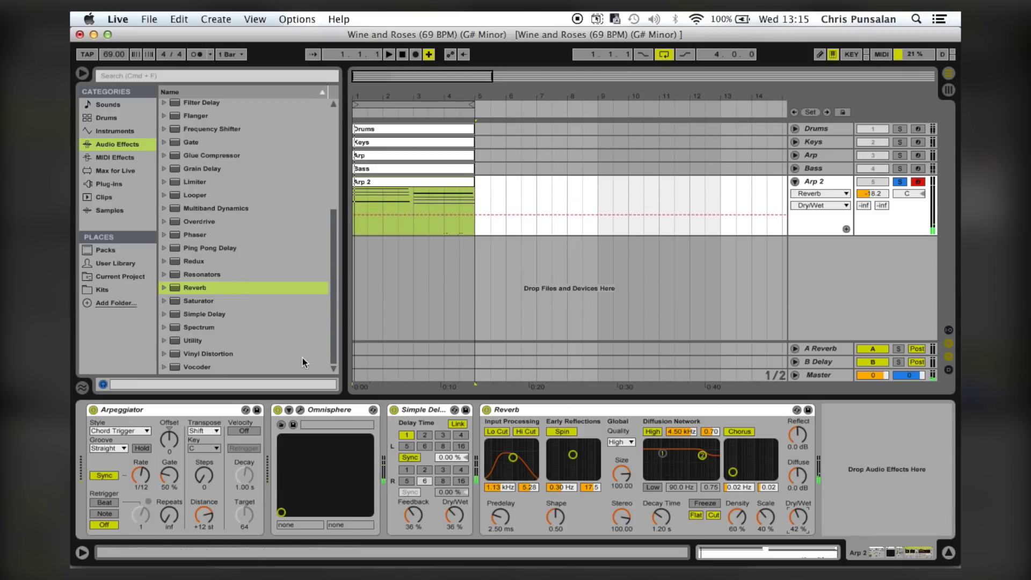
drag(141, 476, 141, 468)
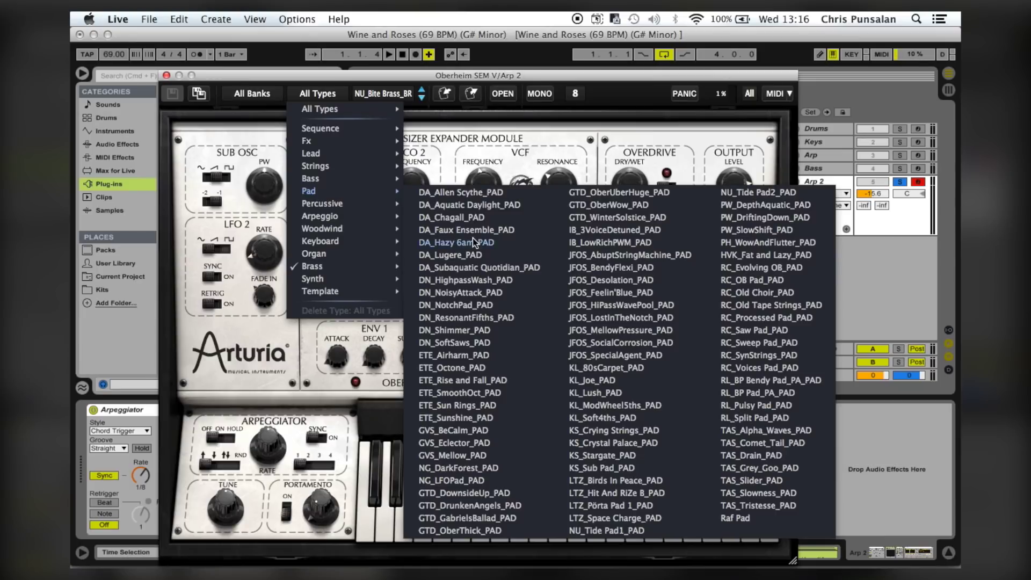
Audition Oberheim SEM V pad presets from DA_Hazy 6am_PAD onward during playback and settle on JFOS_MellowPressure_PAD
click(472, 238)
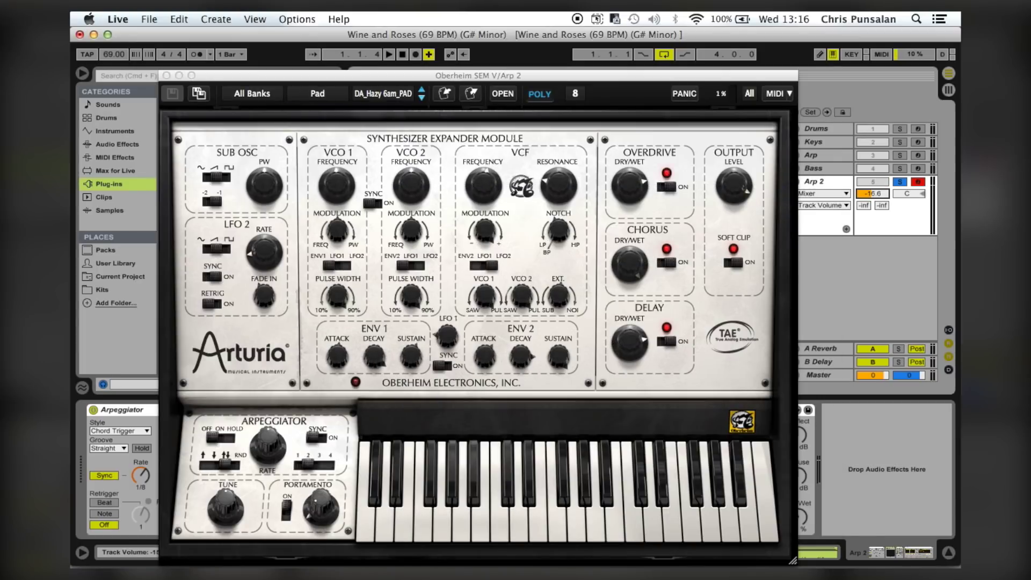
click(418, 100)
click(463, 115)
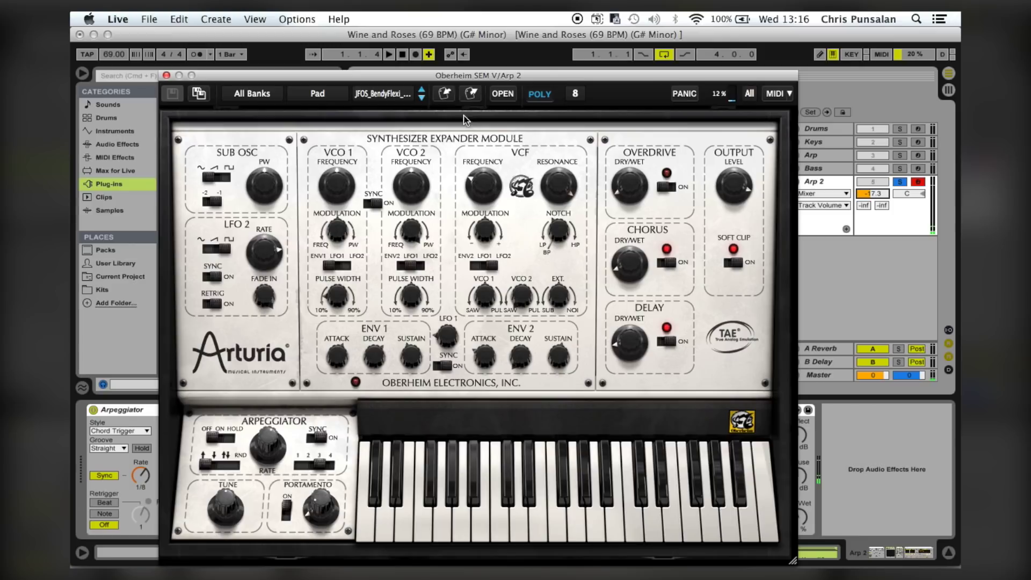
click(404, 57)
key(space)
click(421, 97)
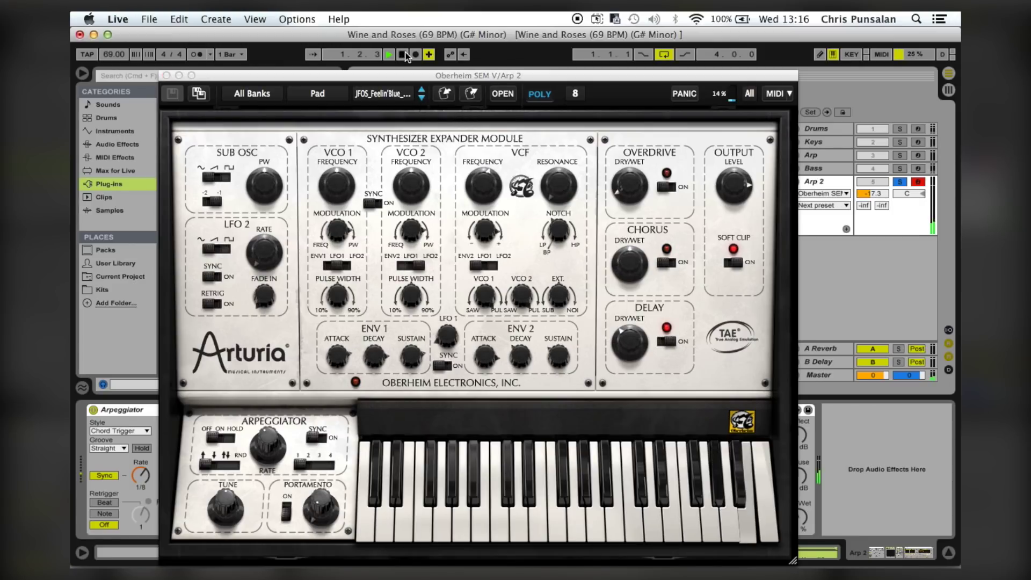
click(421, 98)
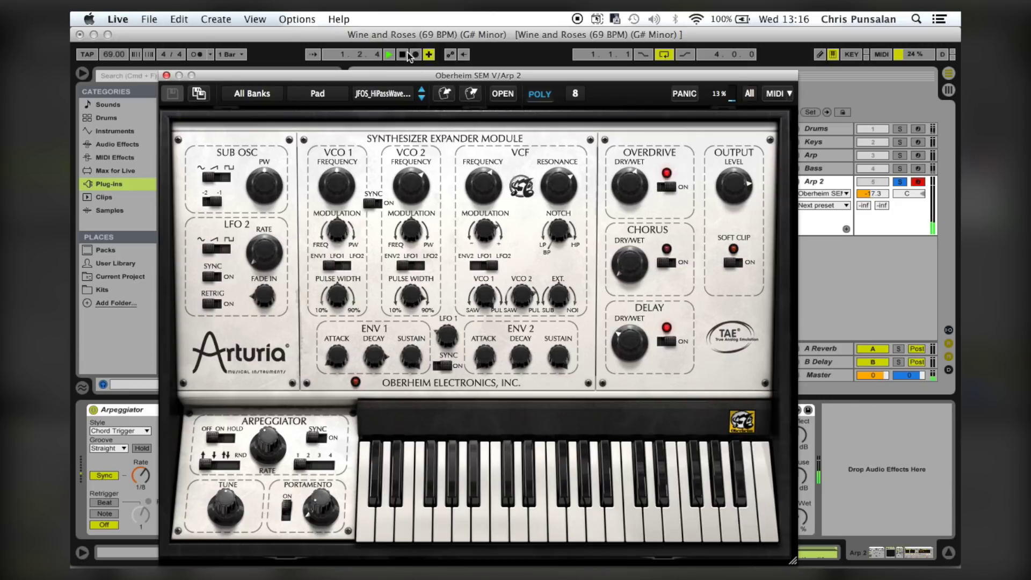
click(423, 98)
click(423, 97)
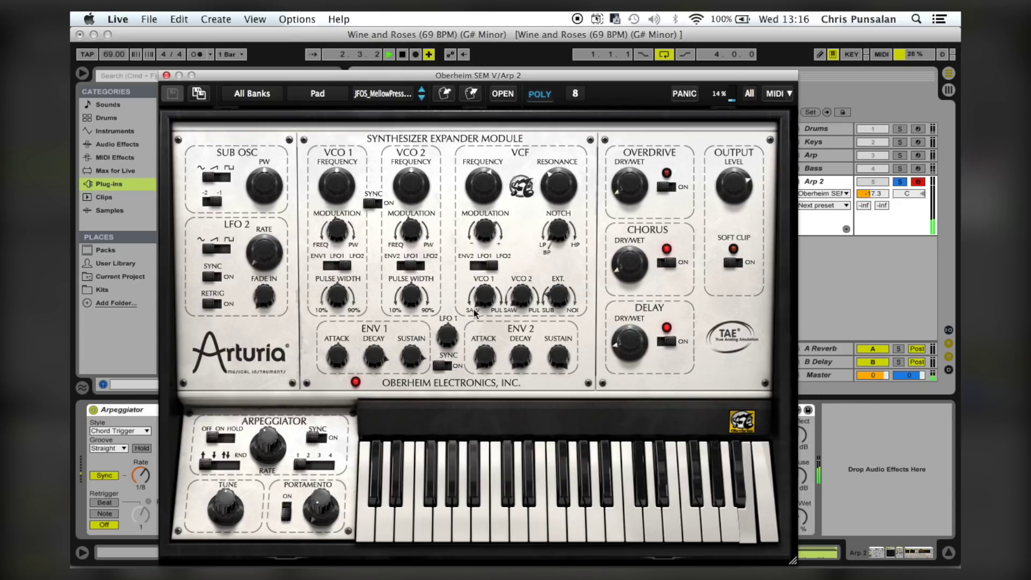
Adjust the synth's ENV 1 attack and set its portamento time to about 53.5 ms
click(332, 356)
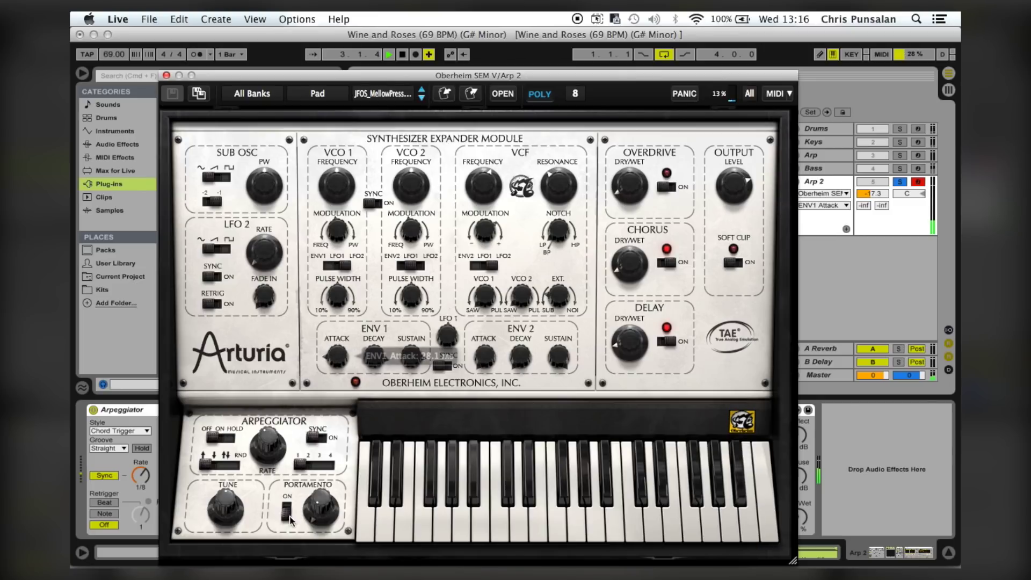
click(318, 495)
drag(318, 493, 320, 495)
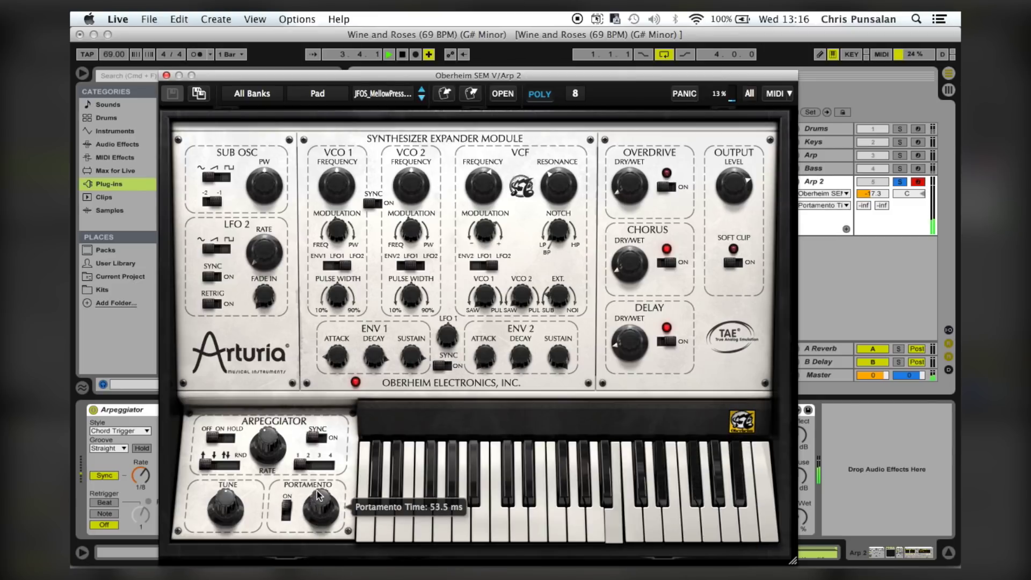
click(403, 54)
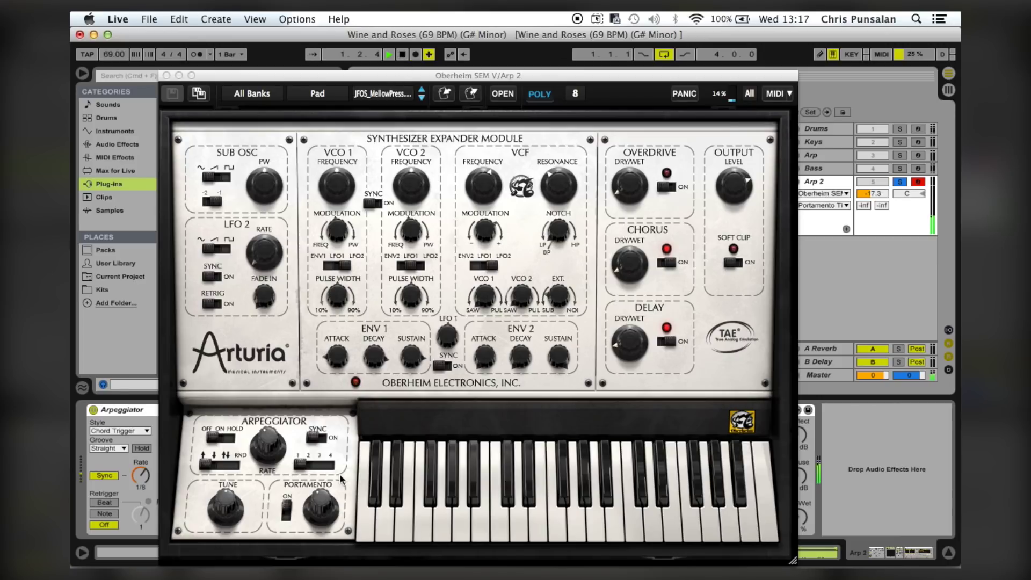
click(324, 504)
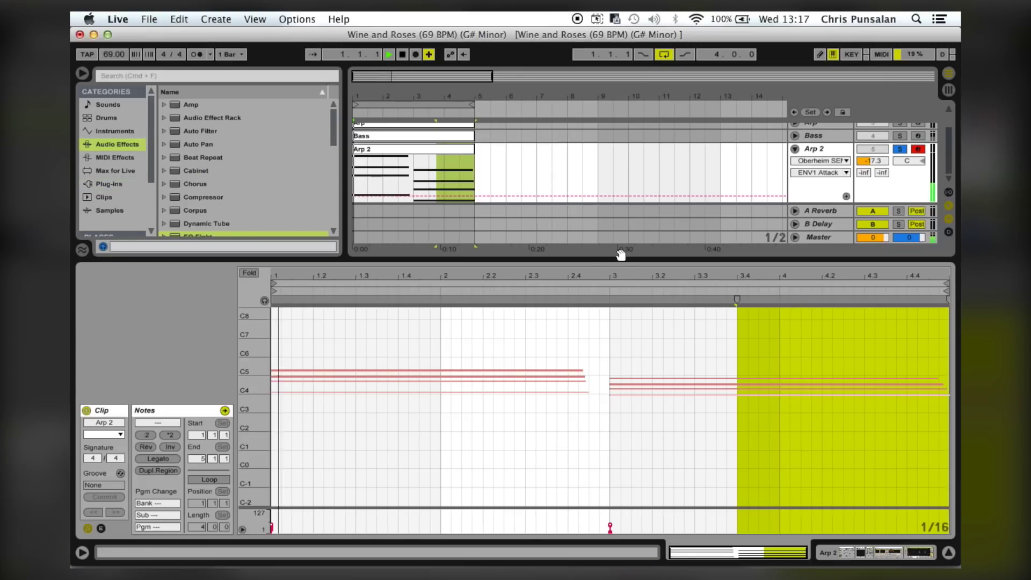
Show the Arp 2 devices, set EQ Eight's band 1 to a low-cut filter, and open the filter types for band 4
click(608, 261)
double_click(815, 181)
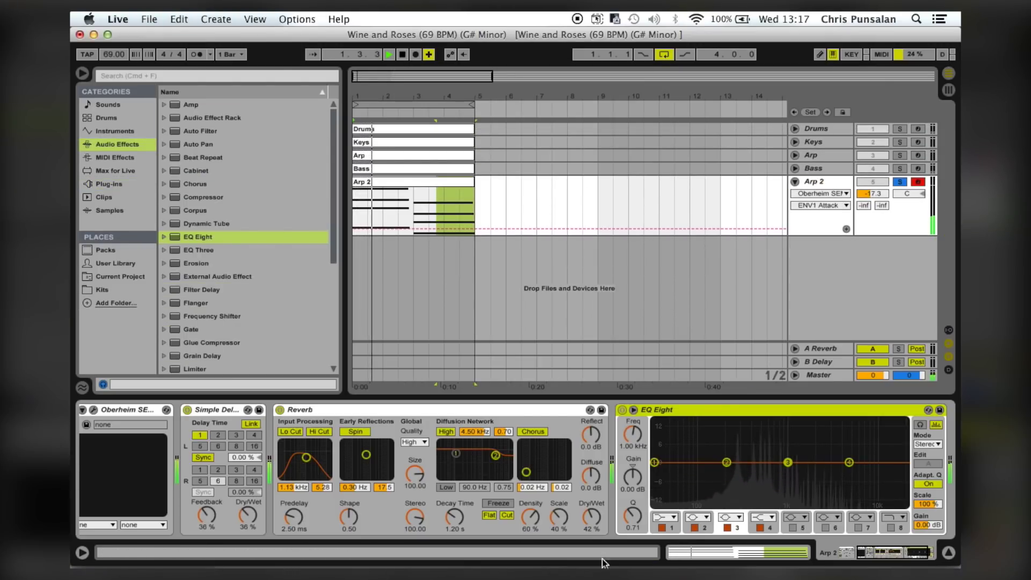
click(666, 518)
click(660, 479)
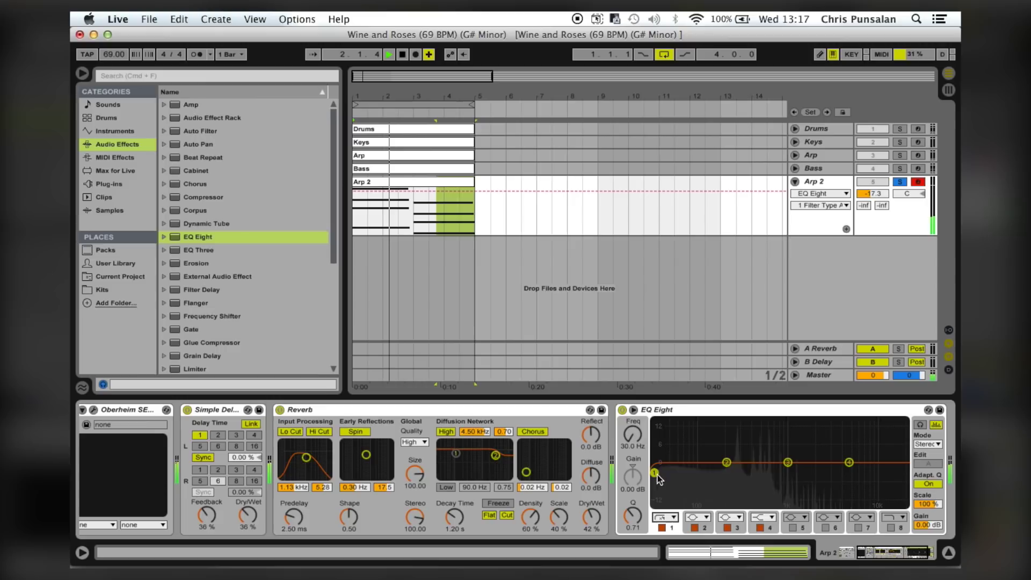
key(space)
click(763, 519)
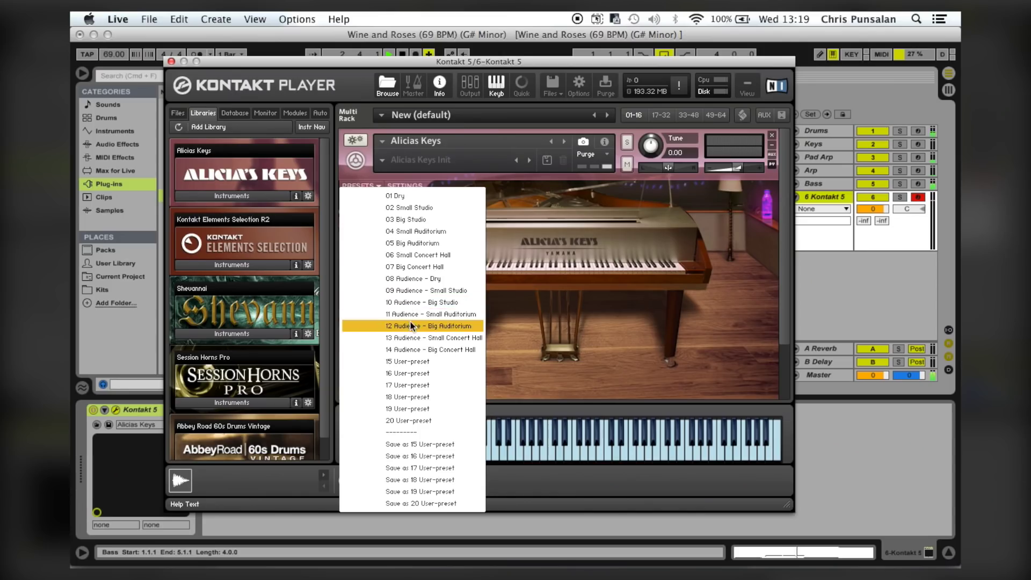
Choose the 10 Audience - Big Studio preset for the Alicias Keys piano and close the Kontakt 5 window
click(410, 304)
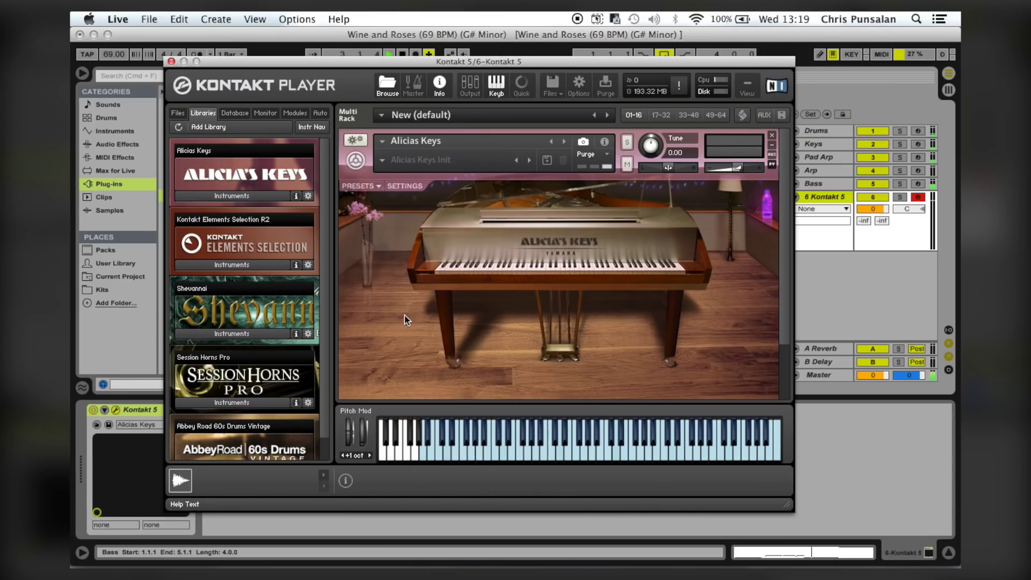
click(171, 62)
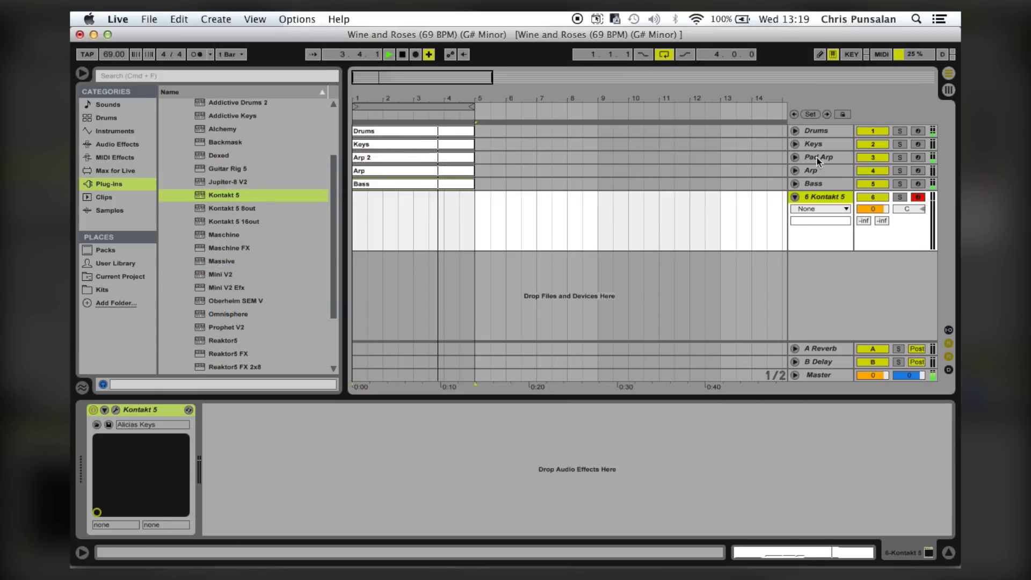
Select the Pad Arp track and lower its volume to -27.3 dB
click(818, 157)
drag(881, 169, 881, 177)
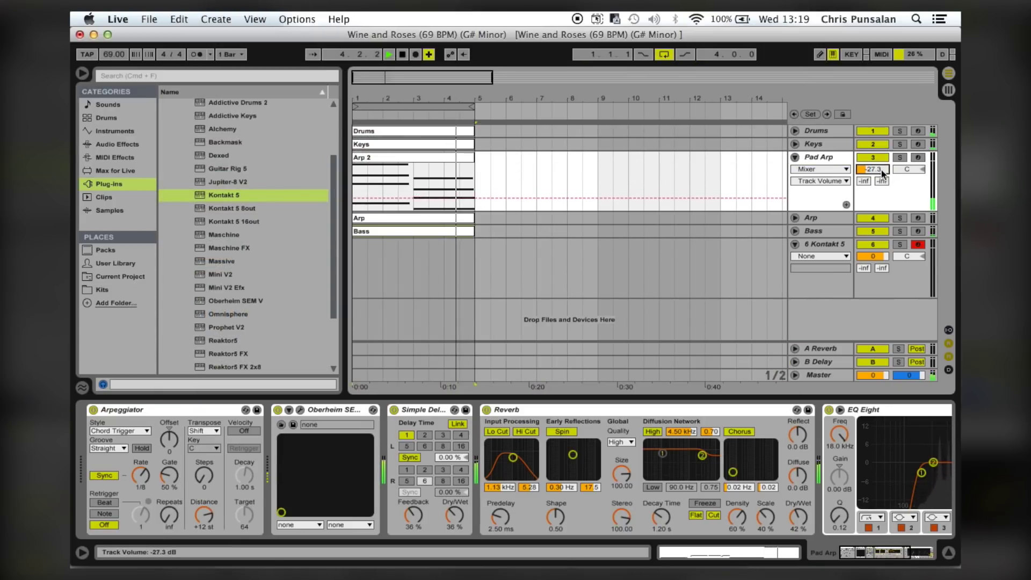
Collapse the Pad Arp track, and open and close the Kontakt 5 piano's plug-in window
click(796, 158)
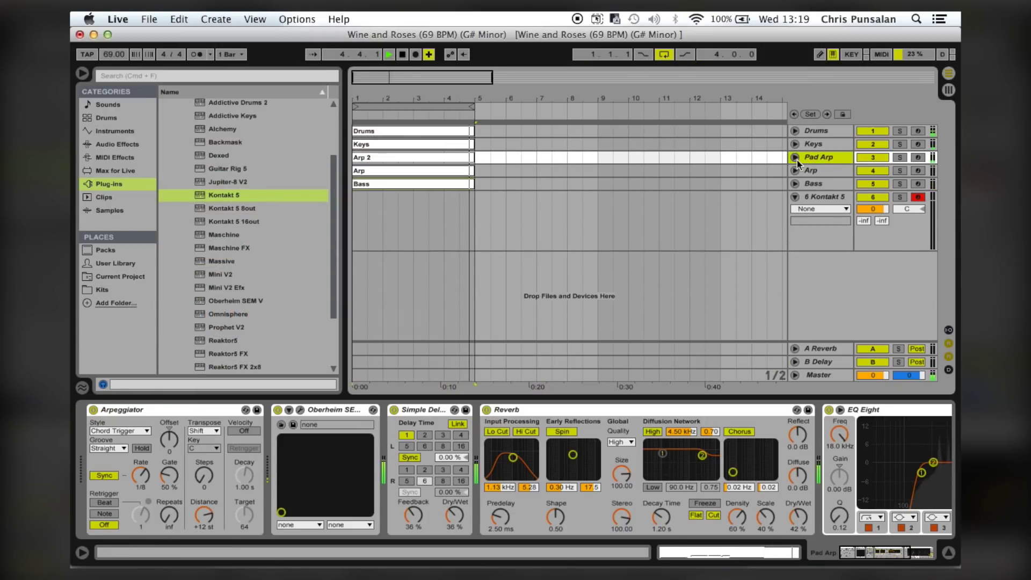
click(814, 198)
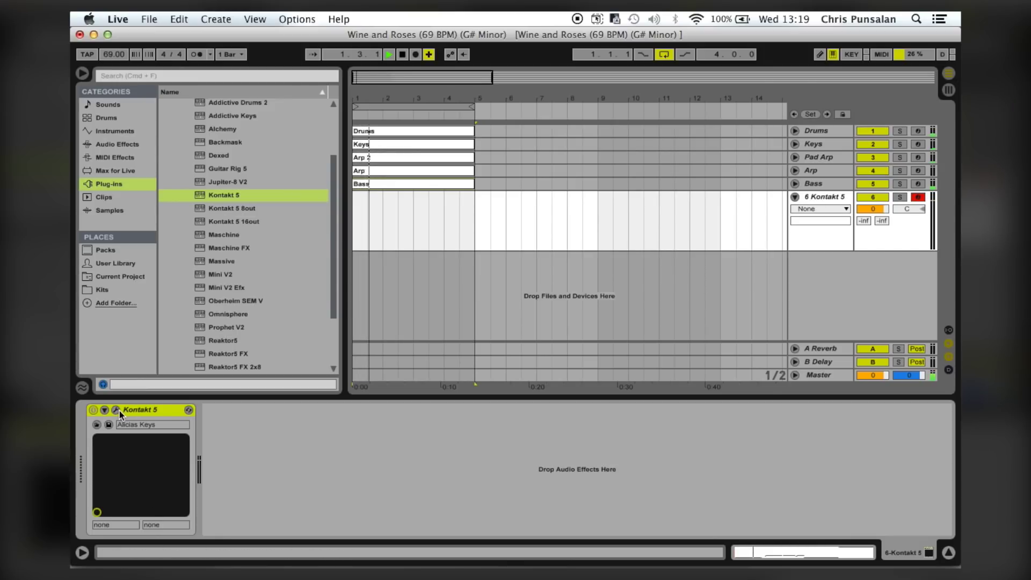
click(117, 410)
click(171, 61)
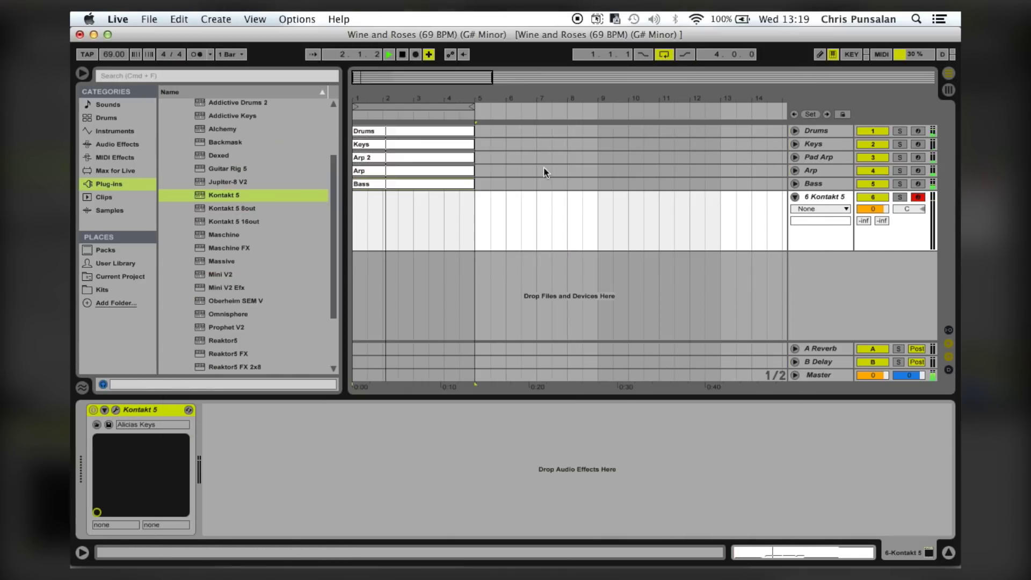
Insert an audio track directly below the Pad Arp track and name it Pad Arp
click(819, 159)
key(cmd+t)
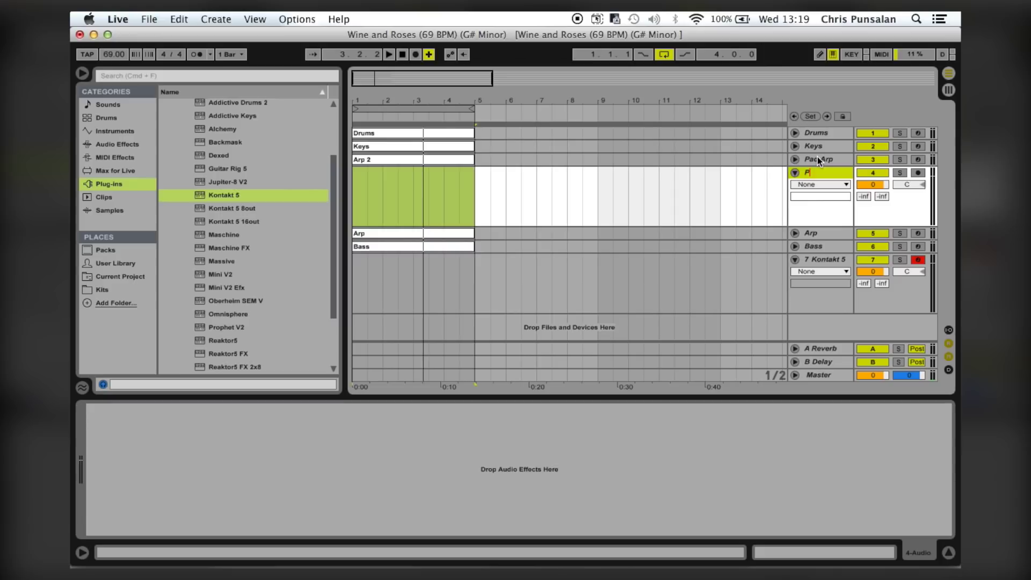
text(Pad Arp)
key(Return)
Freeze the original Pad Arp track and paste a copy of its Arp 2 clip onto the new audio track at bar 5
right_click(475, 159)
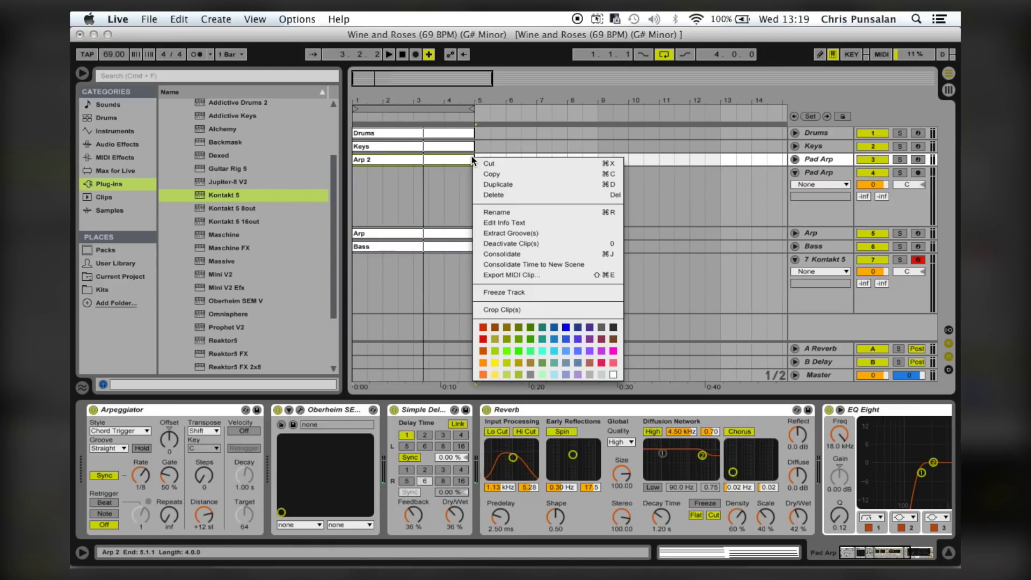
click(537, 295)
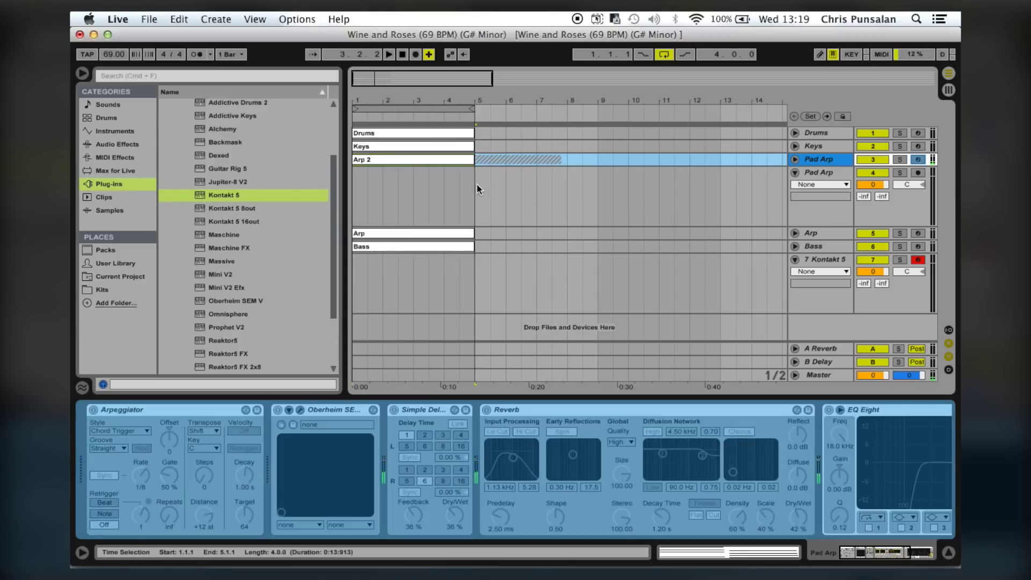
click(477, 184)
click(454, 160)
click(475, 182)
key(super+v)
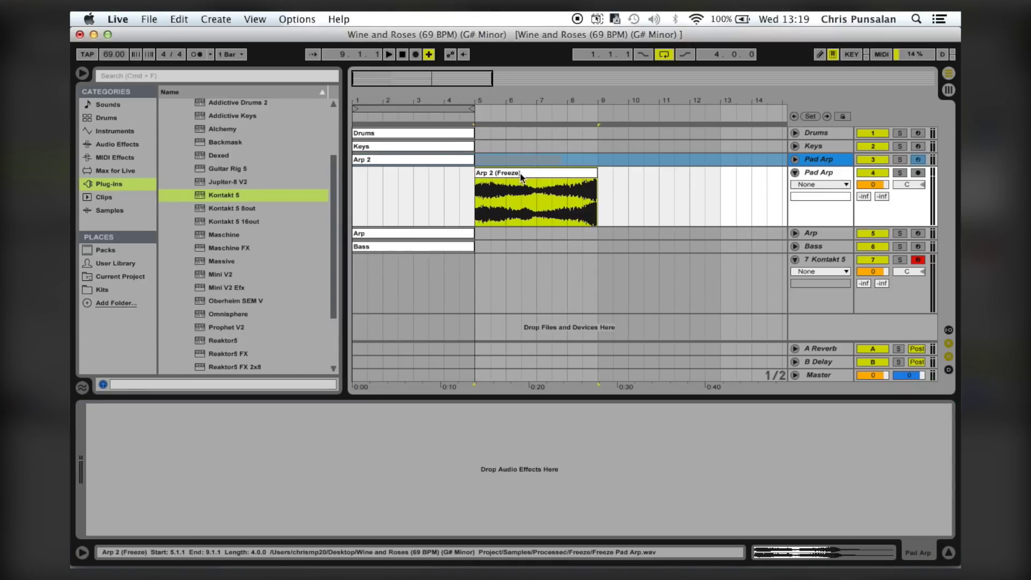
Expand the original Pad Arp track, set the new Pad Arp audio track's volume to -23.0 dB and solo it
click(899, 163)
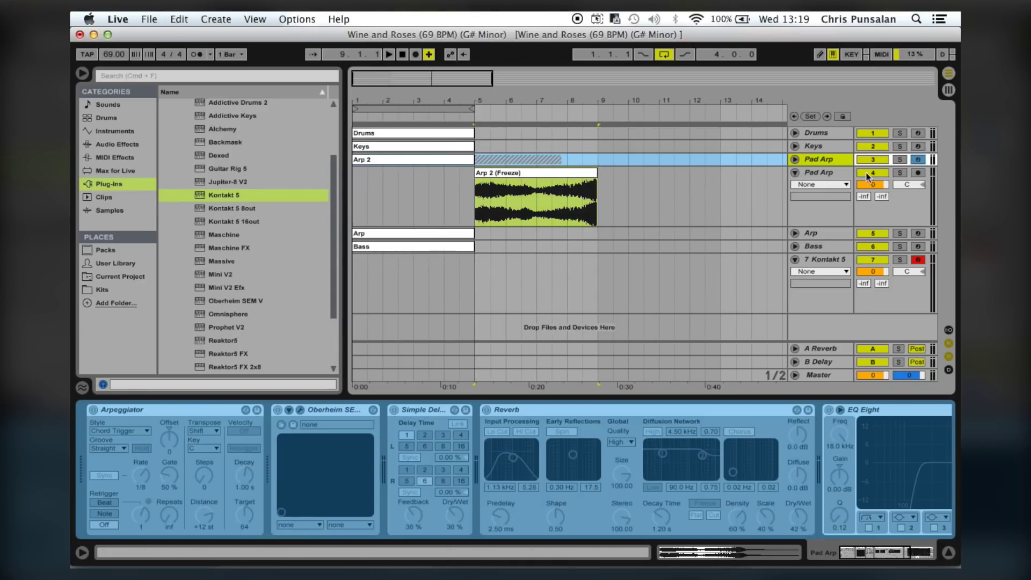
click(796, 159)
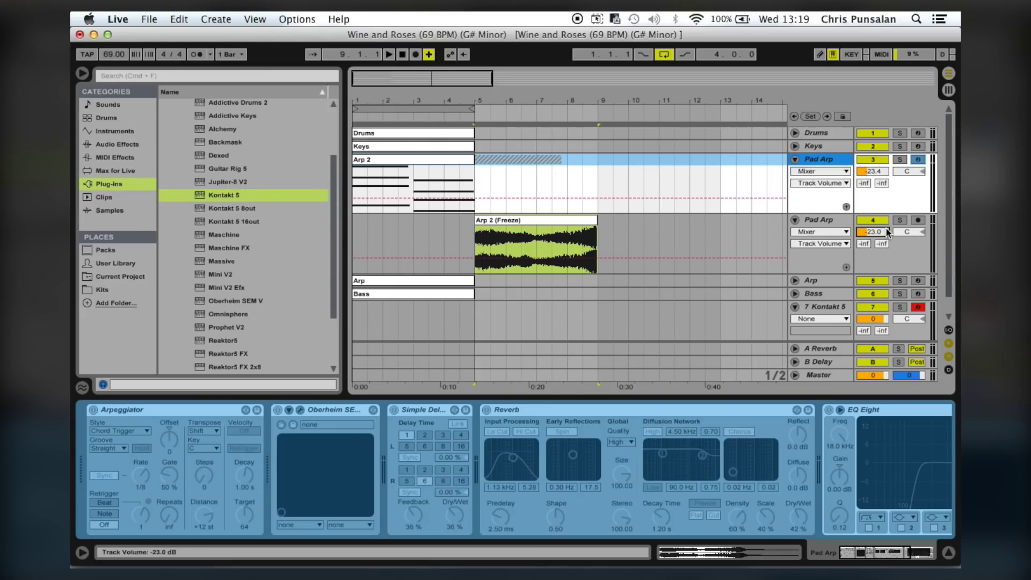
click(563, 220)
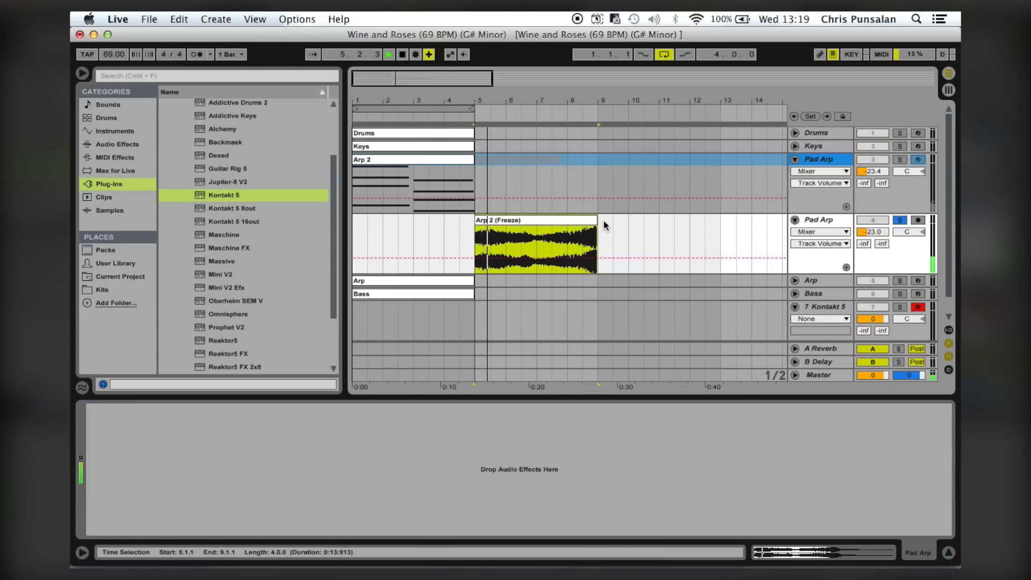
Rename the pasted audio clip Pad Arp and the original track Pad Arp (MIDI)
drag(530, 221, 571, 217)
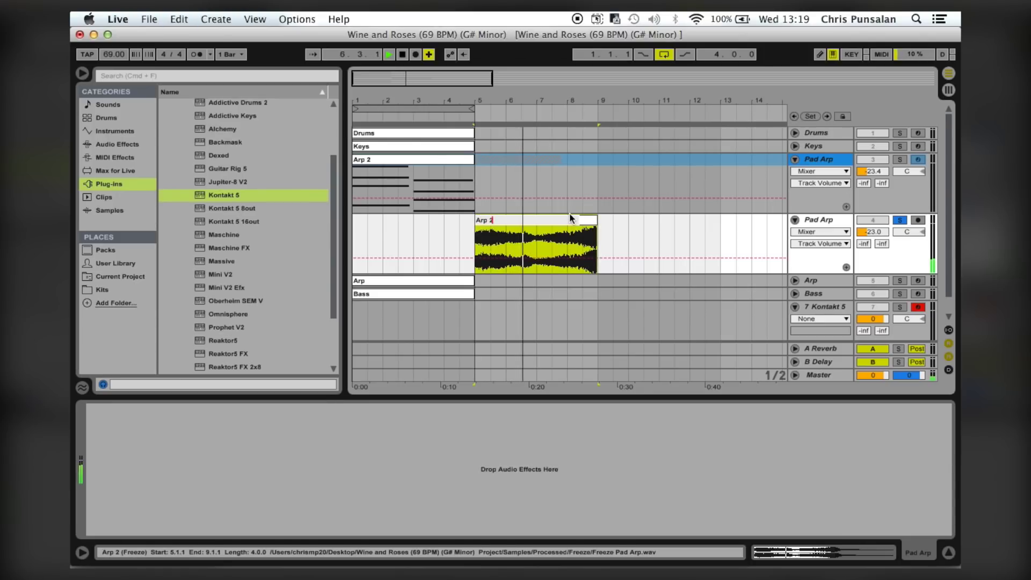
key(Return)
click(815, 161)
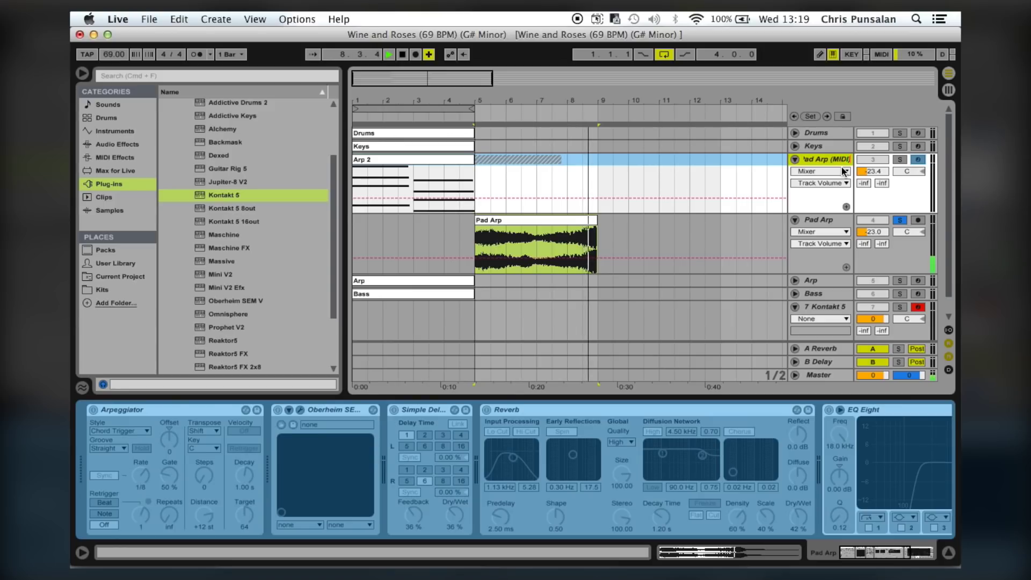
Move the Pad Arp audio clip to bar 1, and unfreeze the Pad Arp (MIDI) track and colour it red
right_click(838, 160)
click(604, 227)
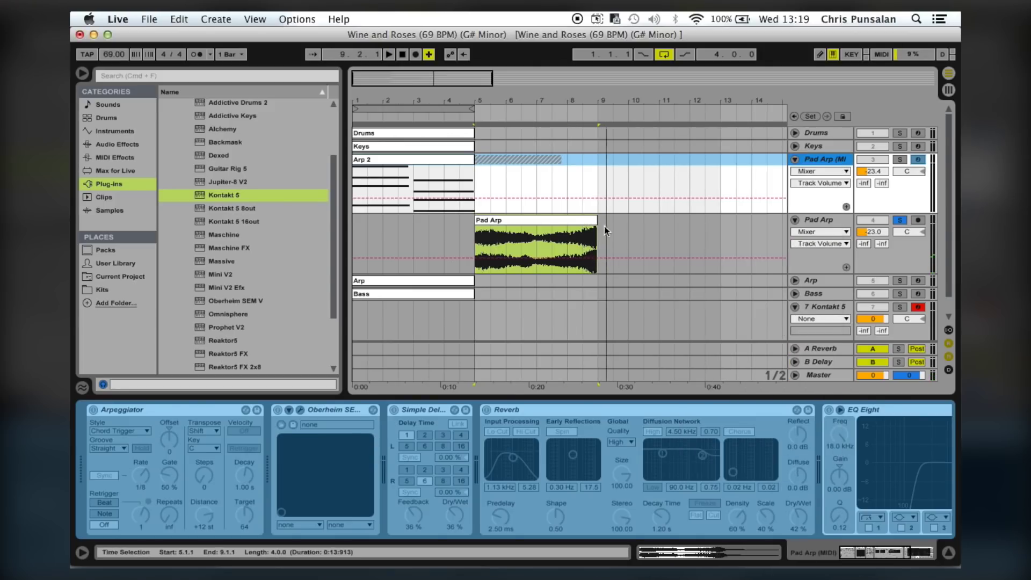
right_click(831, 157)
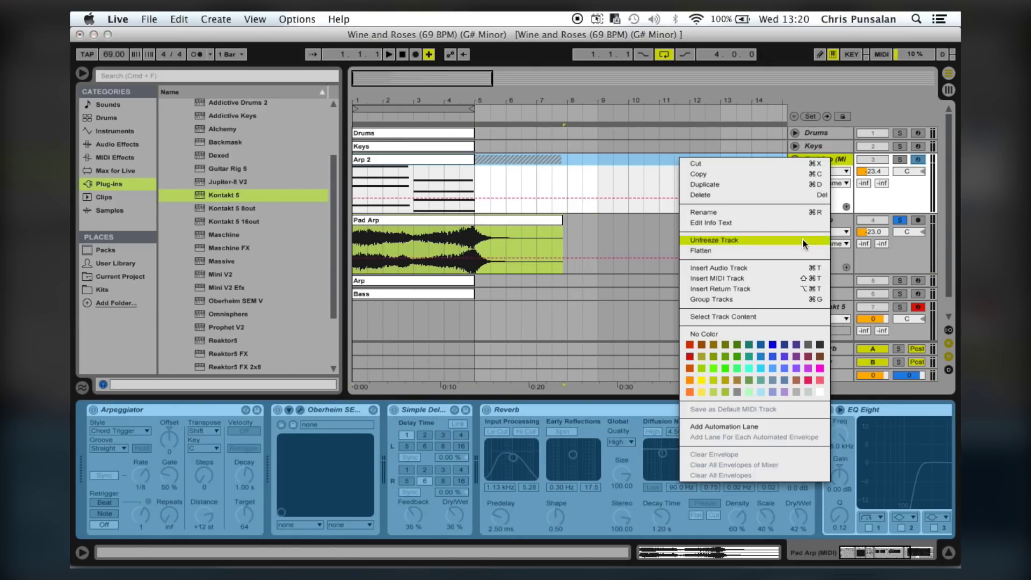
click(804, 241)
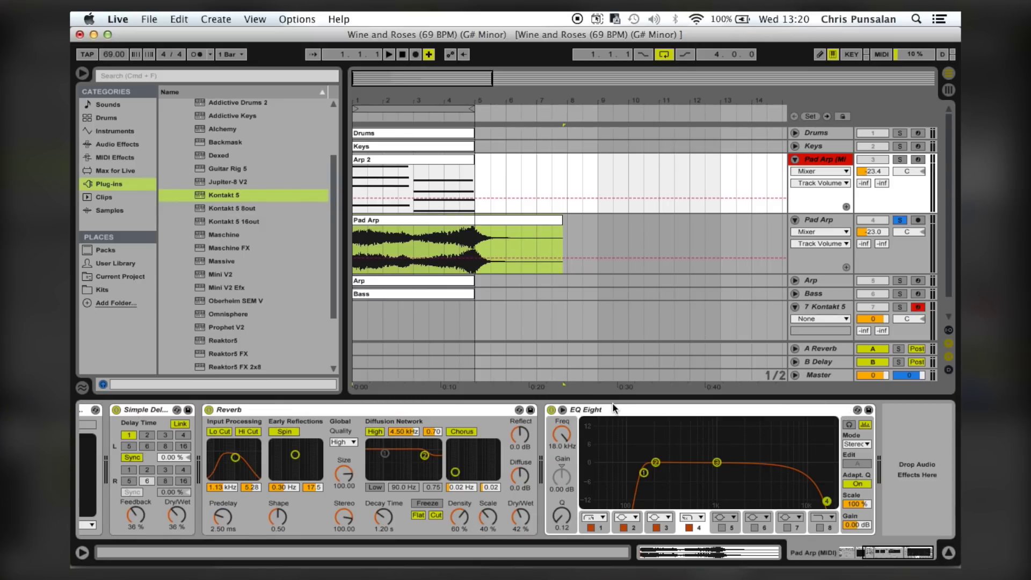
Trim the Pad Arp audio clip to end at bar 5 and show the track's fades
click(811, 154)
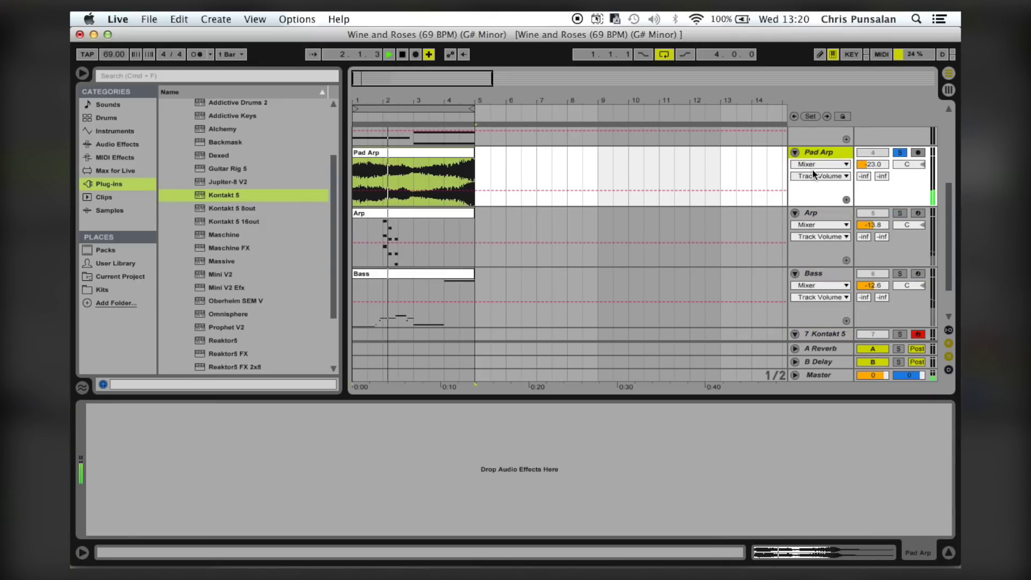
click(813, 175)
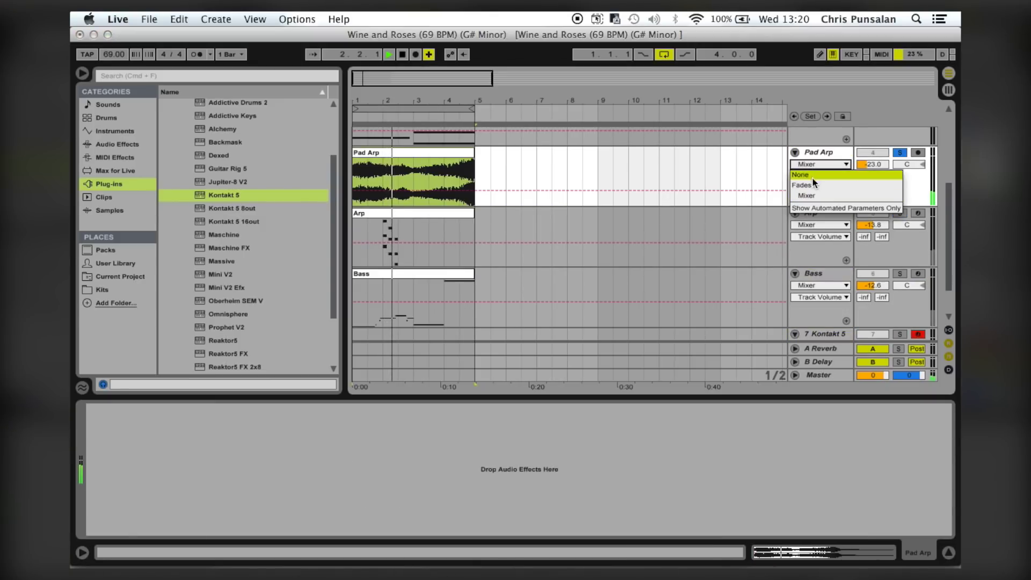
click(812, 177)
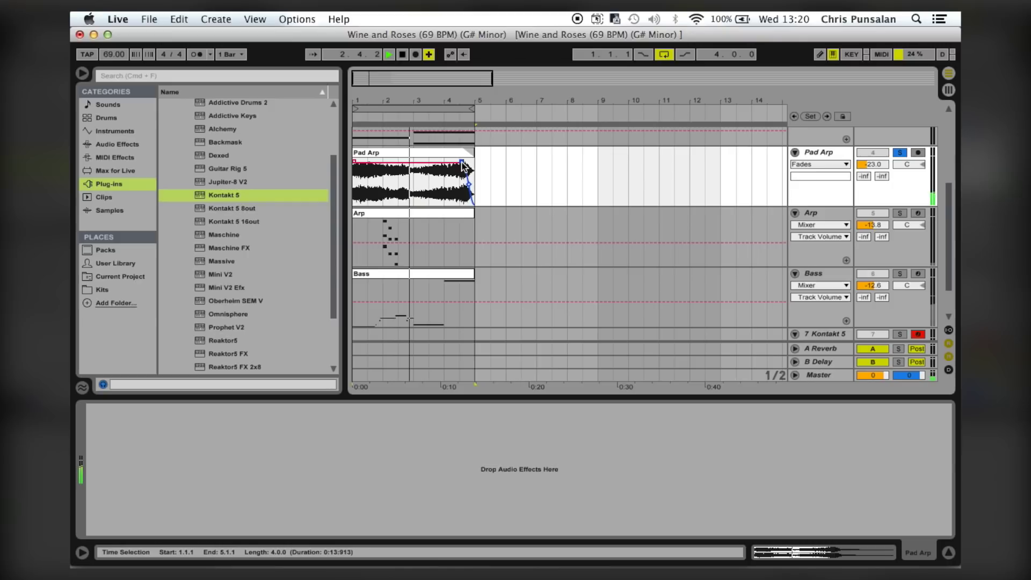
Shape a curved fade-out over about the last one and a half beats of the Pad Arp audio clip
click(463, 190)
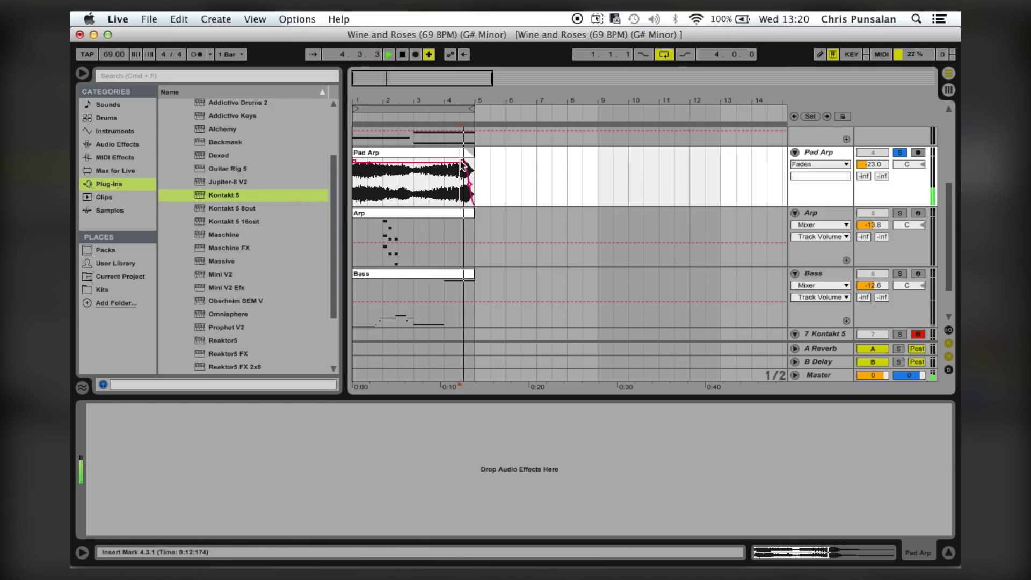
click(461, 159)
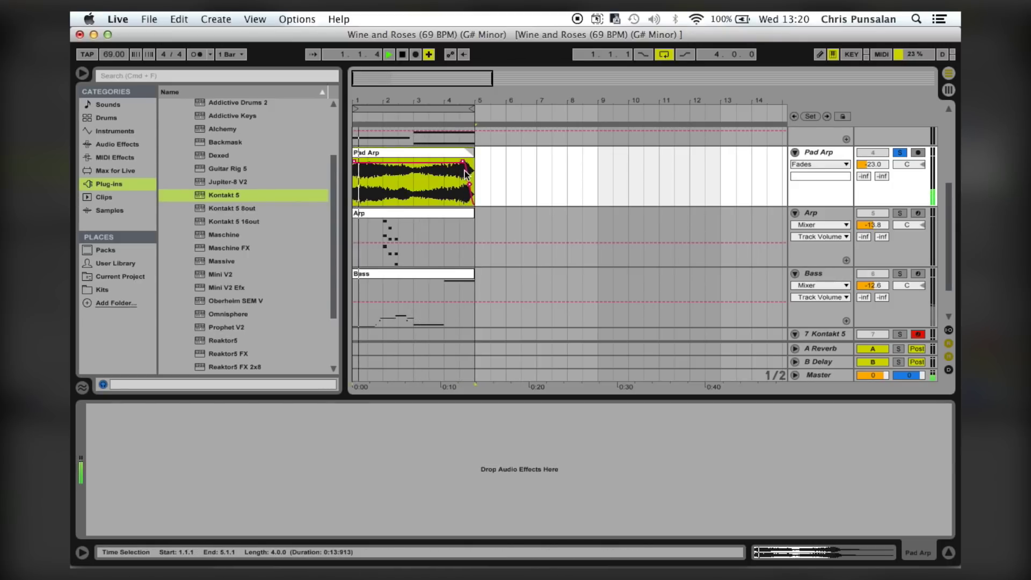
key(plus)
key(plus)
key(plus)
key(plus)
scroll(471, 184, right, 10)
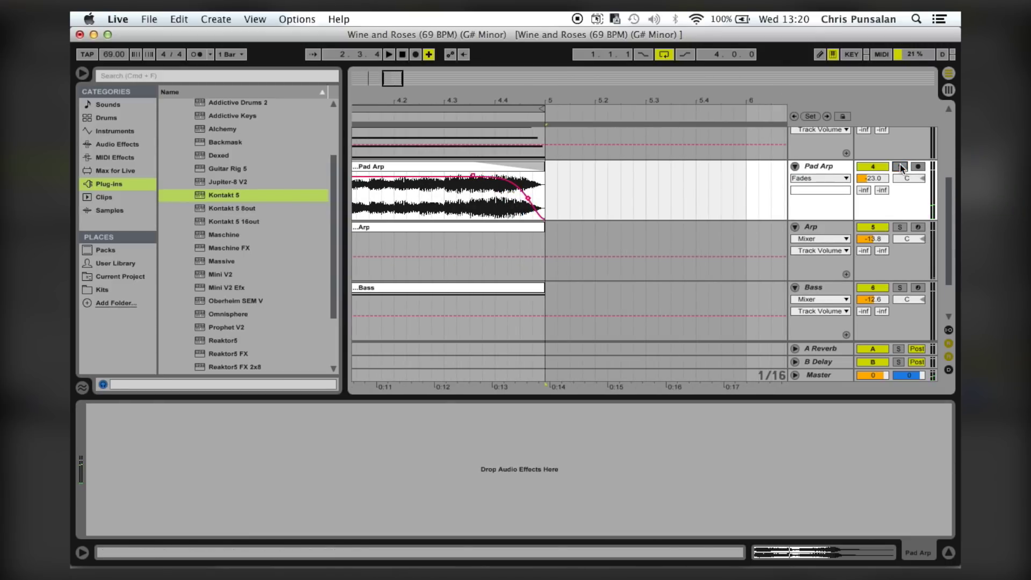
Collapse all tracks, move the Pad Arp (MIDI) track below the Kontakt 5 track and switch off its devices
alt+click(795, 167)
click(763, 184)
drag(817, 150, 830, 224)
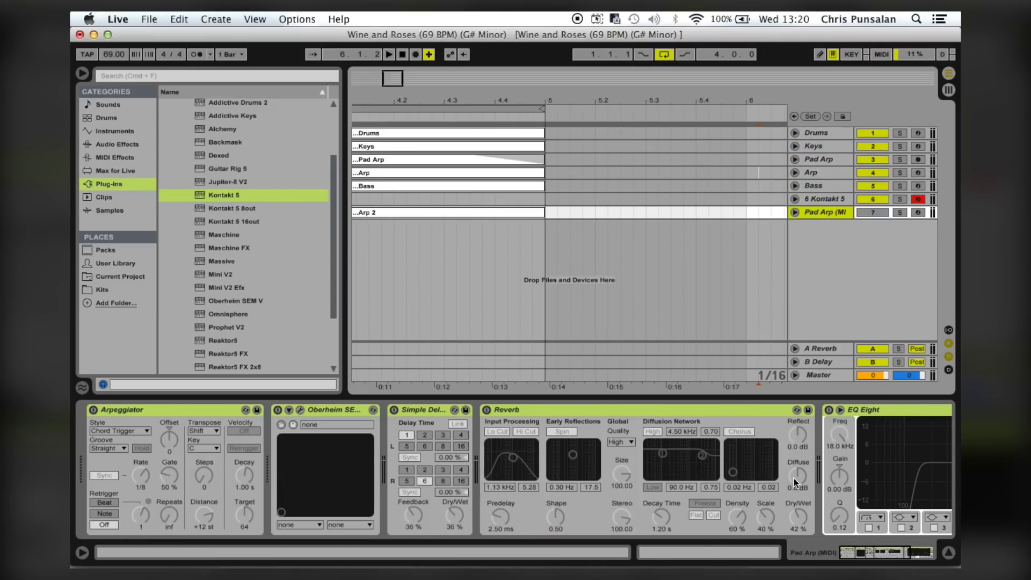
Select the Arp 2 clip on the Pad Arp (MIDI) track and play the arrangement from the start
scroll(794, 478, right, 5)
scroll(591, 325, left, 5)
click(507, 216)
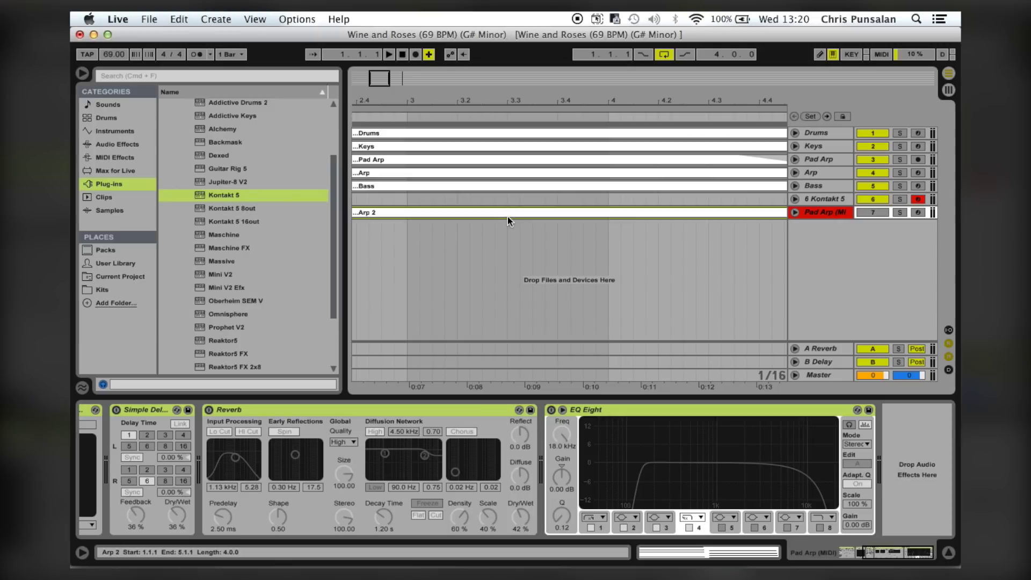
key(space)
scroll(507, 216, left, 5)
key(minus)
key(minus)
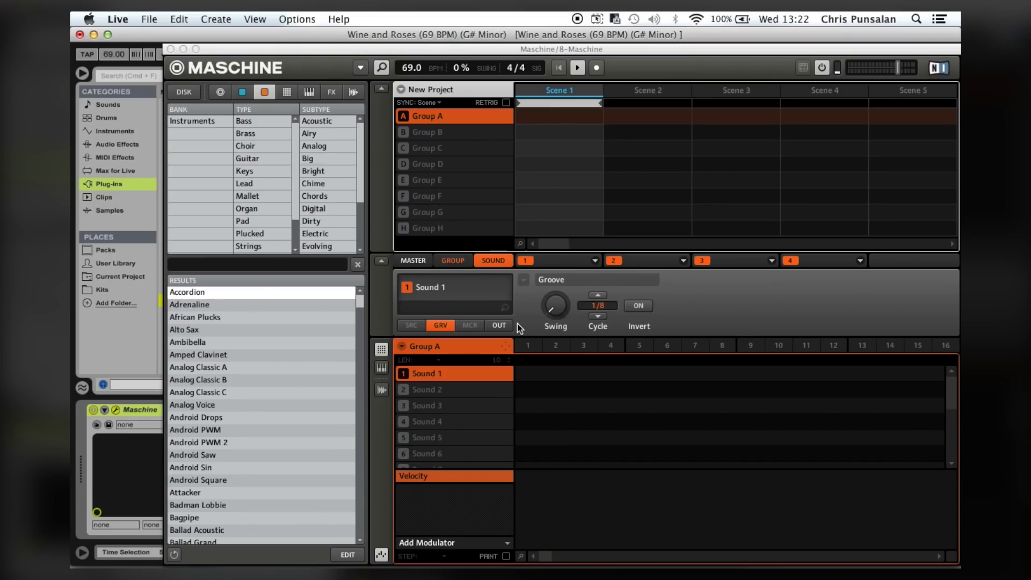
Filter Maschine's instruments by Strings and load the Session Strings Light Tremolo sound
click(256, 245)
scroll(275, 366, down, 5)
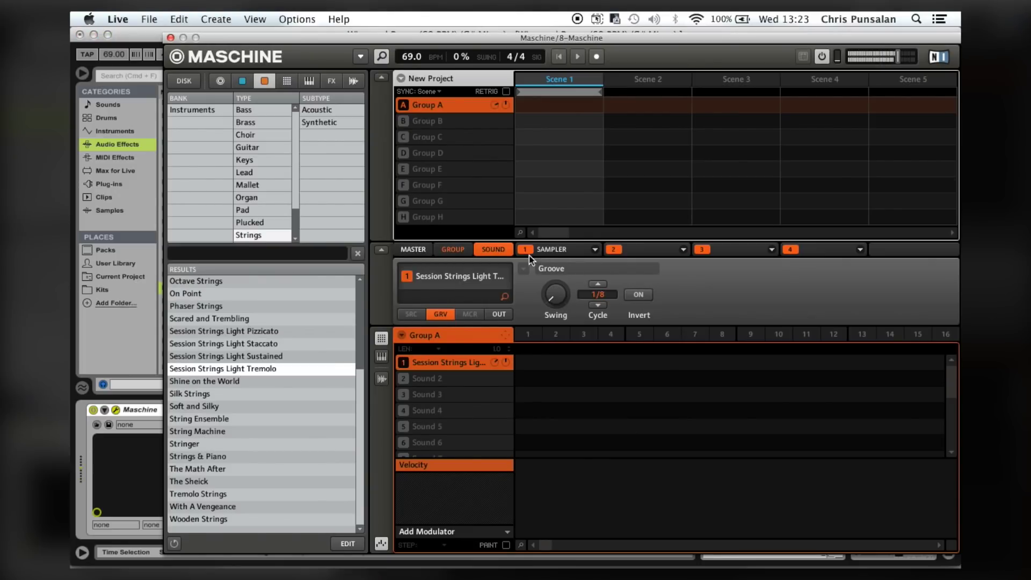
Show the strings sampler's Pitch / Gate / Amplitude Envelope parameters and close the Maschine window
click(532, 253)
click(527, 268)
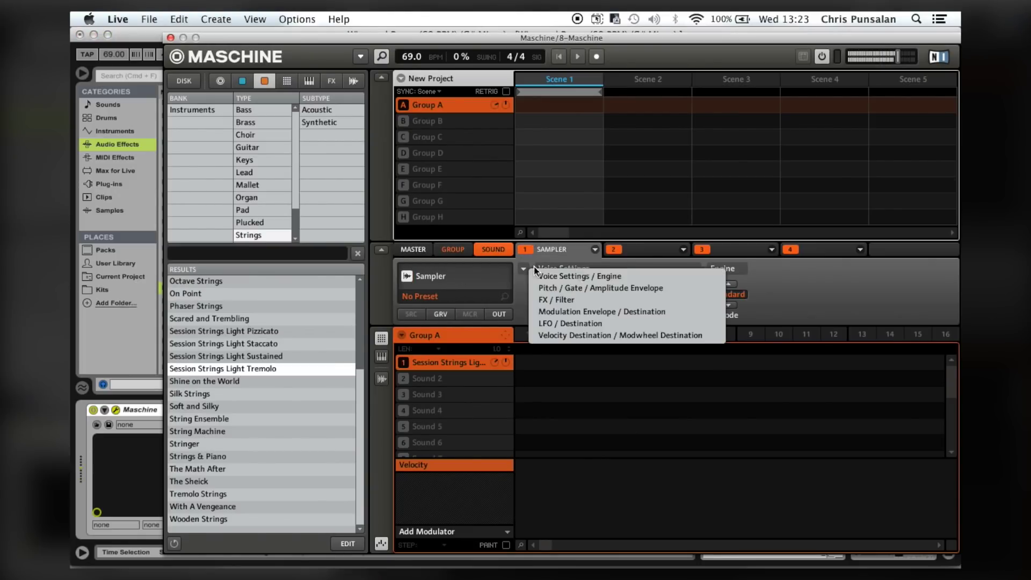
click(591, 288)
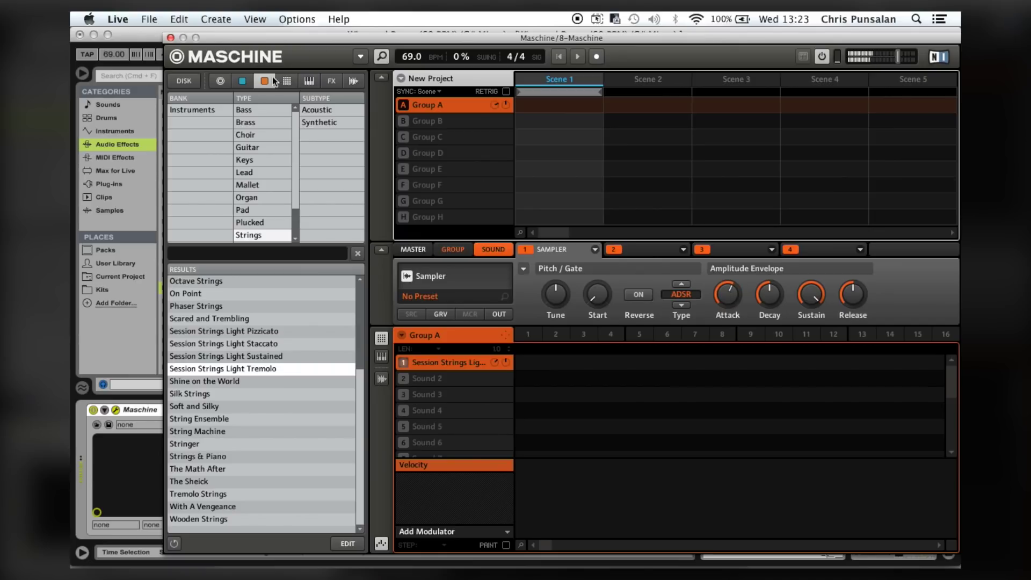
click(170, 37)
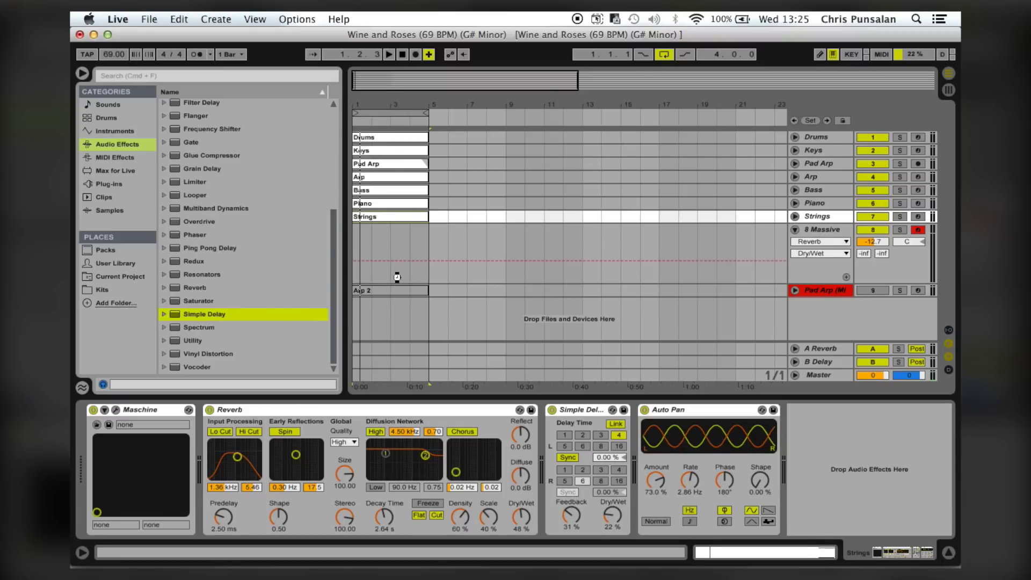
Link the Massive track's Simple Delay channels with delay time 1, feedback 67% and dry/wet 63%, and open the Massive window
click(397, 277)
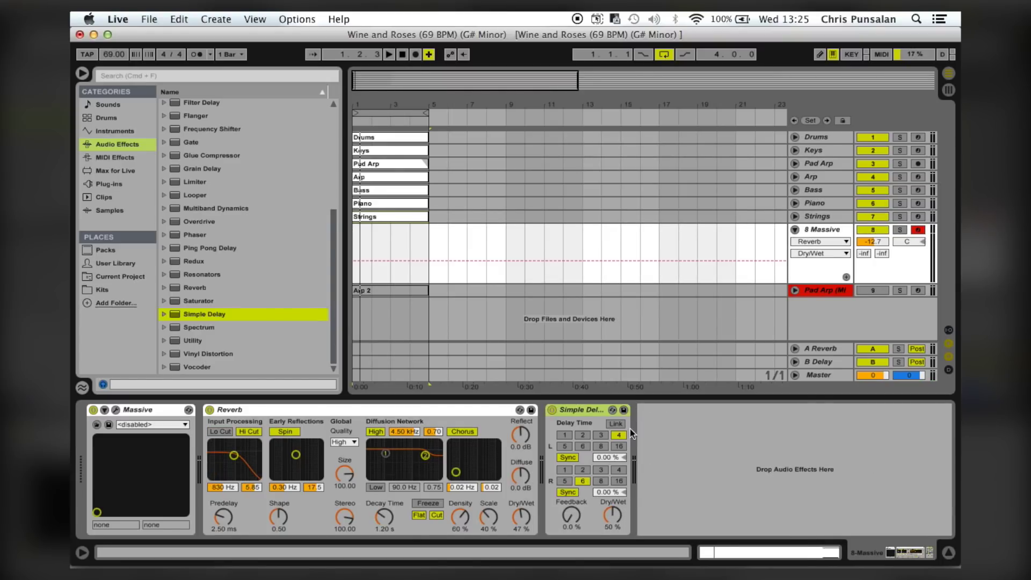
click(613, 424)
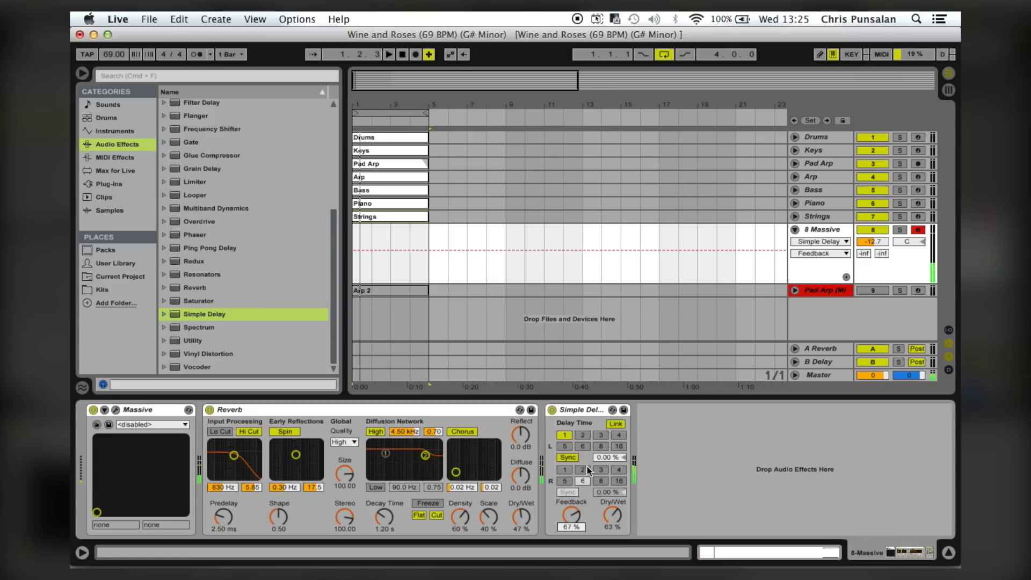
click(118, 411)
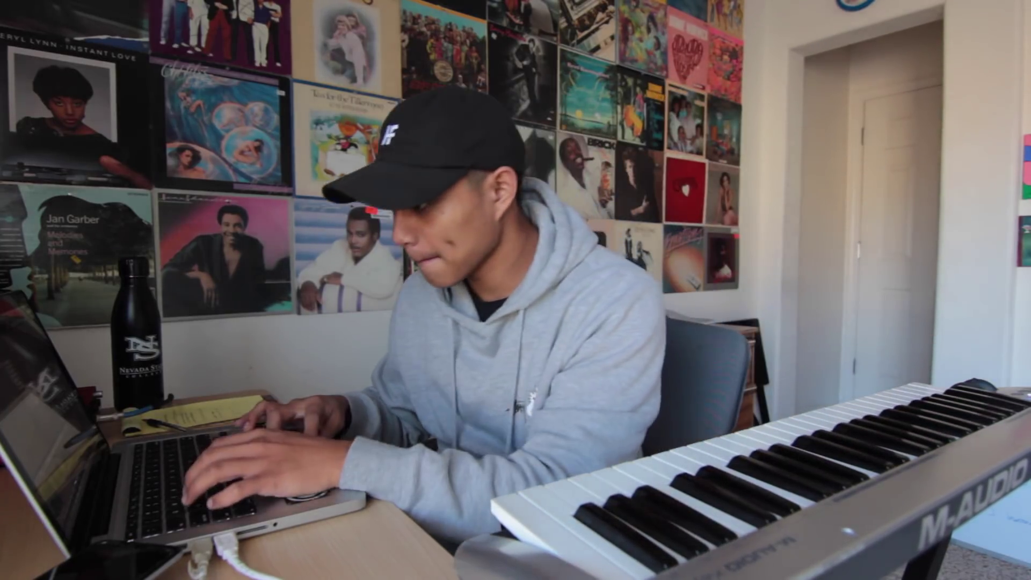
Browse the Massive presets on the second Synth Bubble track and load LEAD - Saw Square Ting
scroll(401, 366, down, 10)
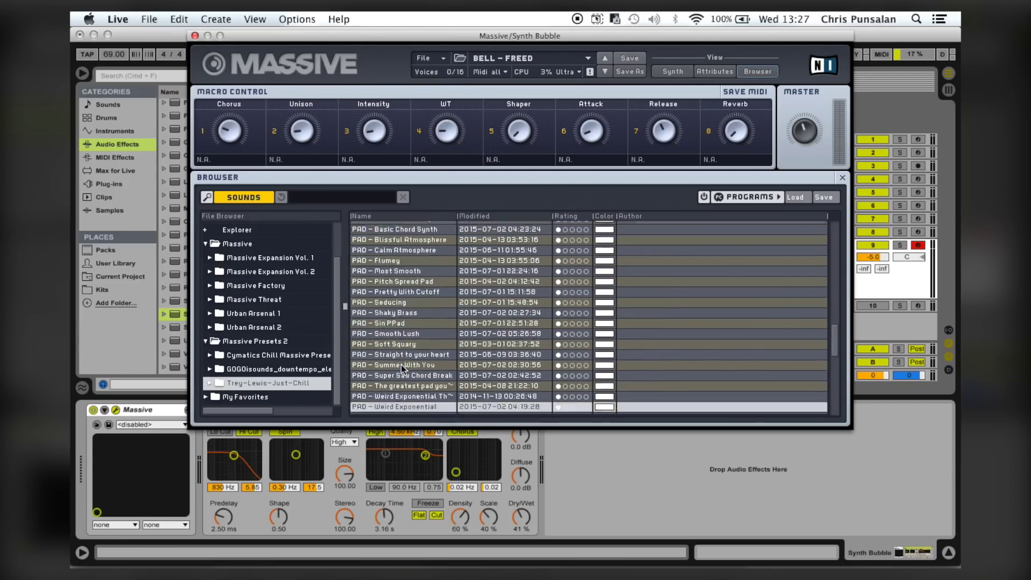
scroll(401, 365, up, 10)
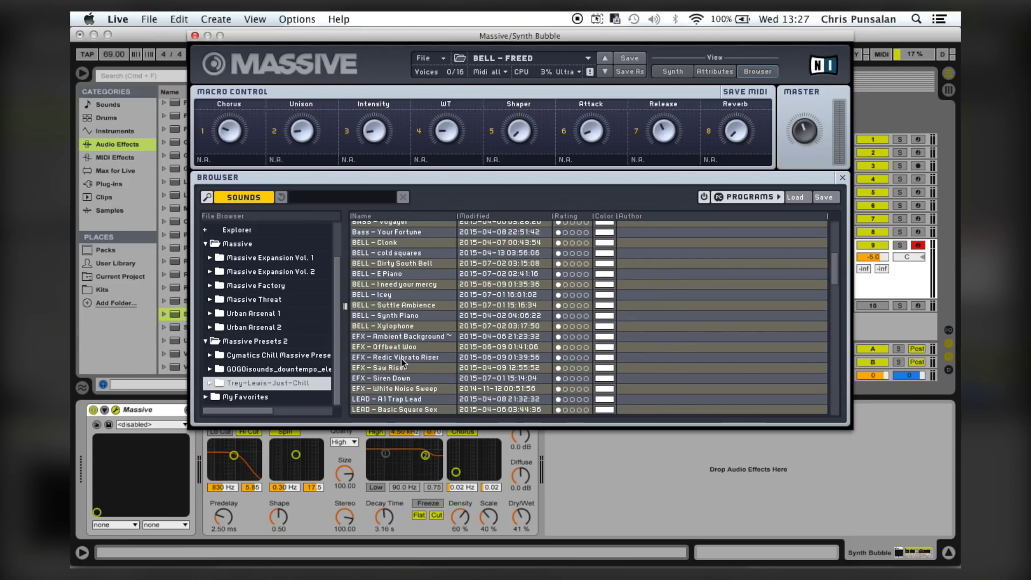
scroll(406, 371, down, 1)
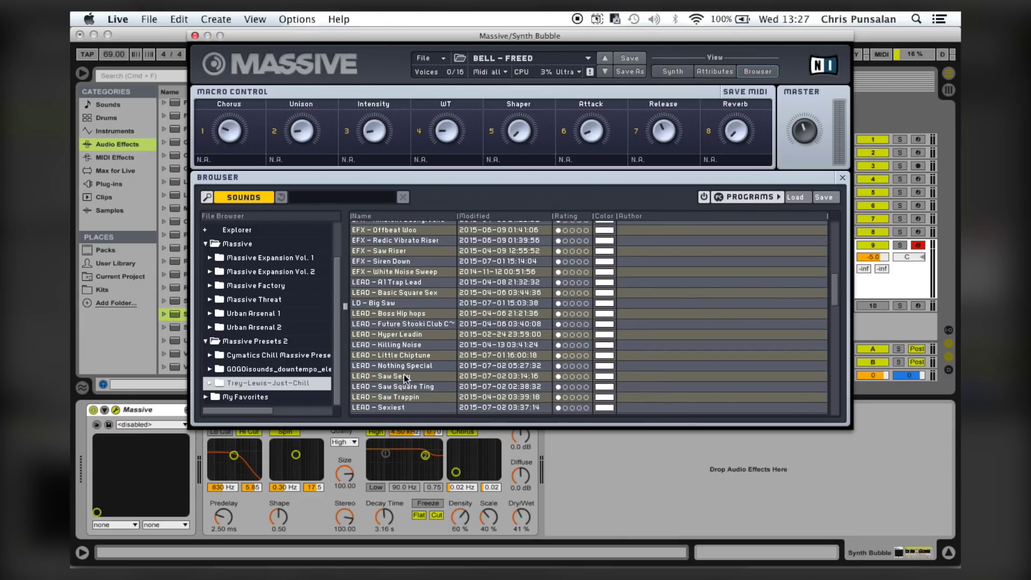
click(406, 387)
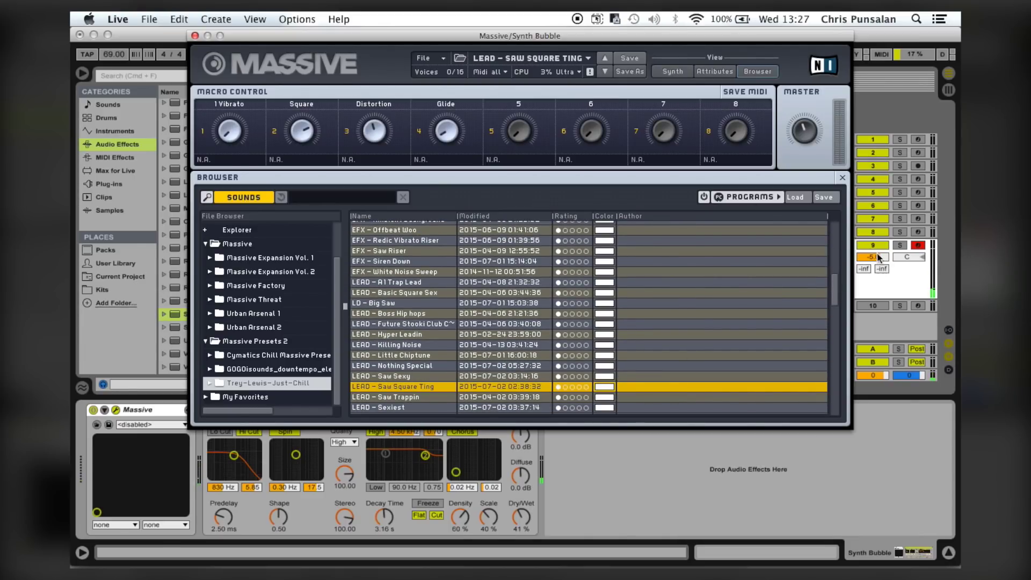
Set the second Synth Bubble track's volume to -21.7 dB, load the LEAD - Saw Sexy preset and close the Massive window
drag(879, 258, 880, 290)
click(411, 376)
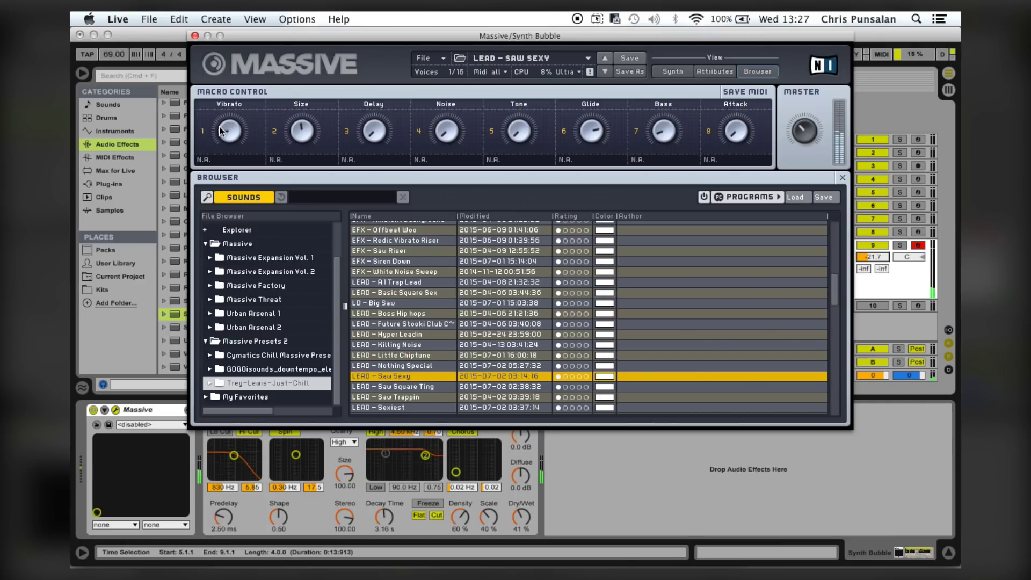
click(195, 35)
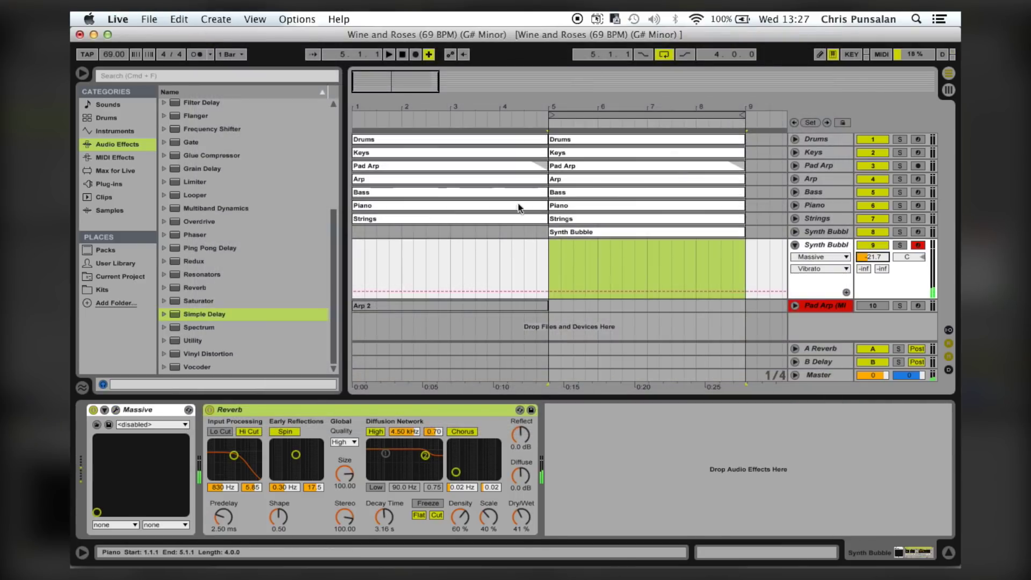
click(610, 235)
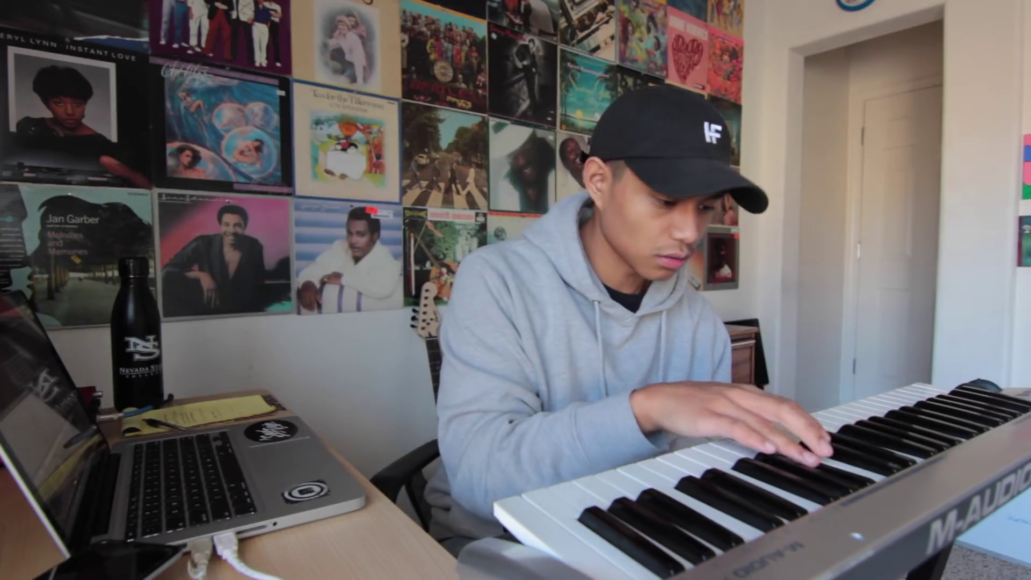